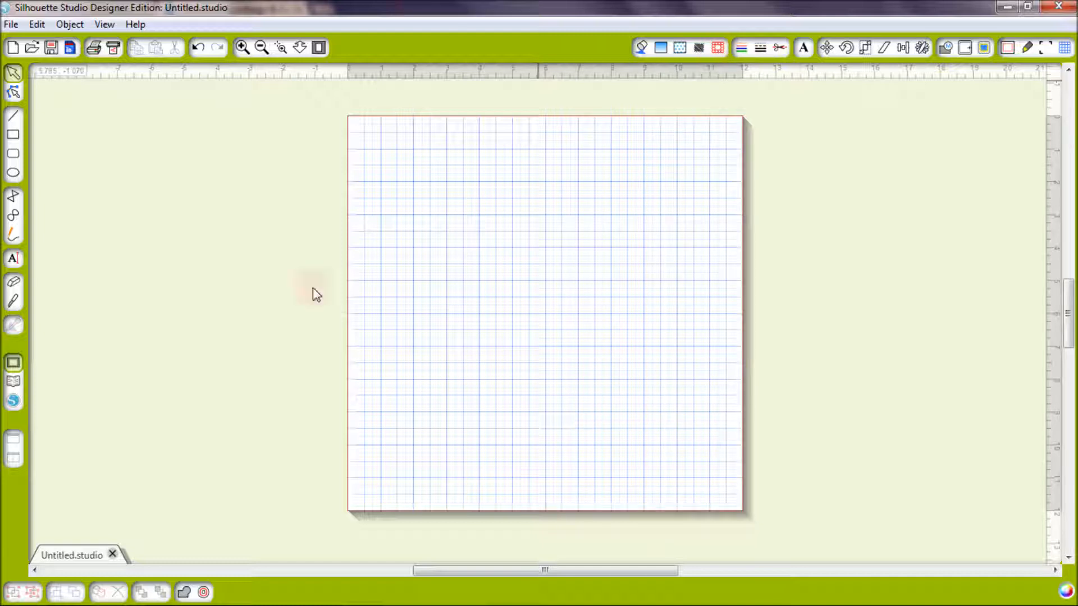
Open the online design store and reveal its design-type filters, closing them again after checking the Rhinestone filter.
mouse_move(20, 595)
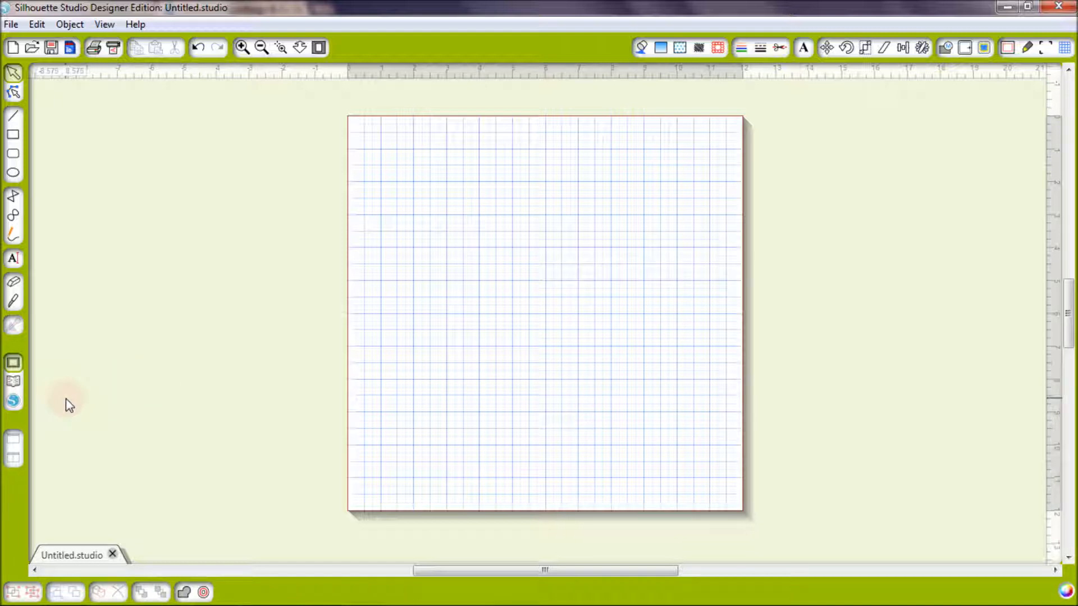
click(17, 401)
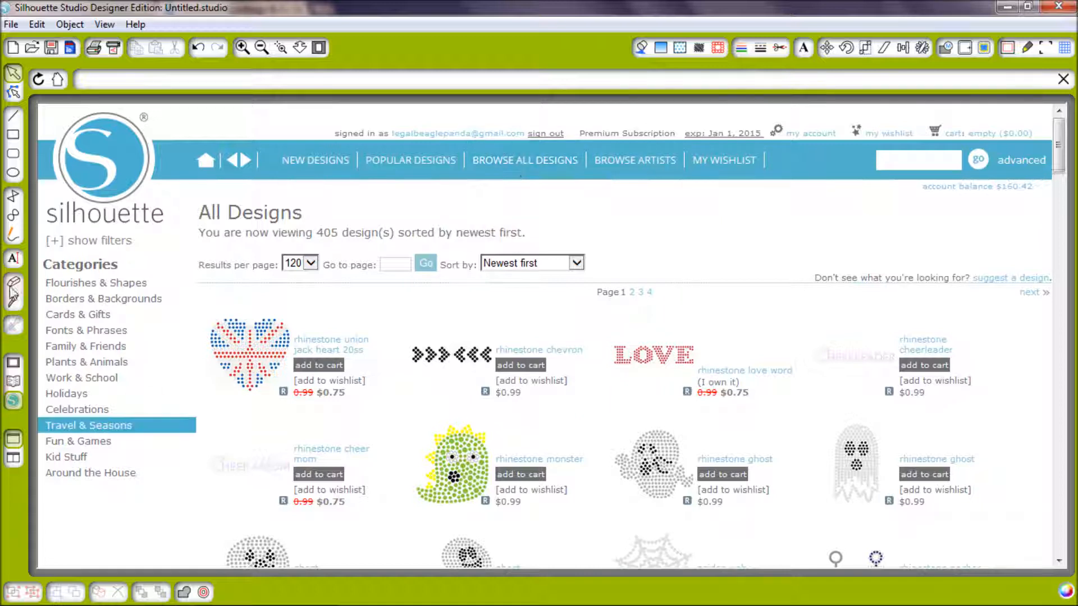
click(54, 241)
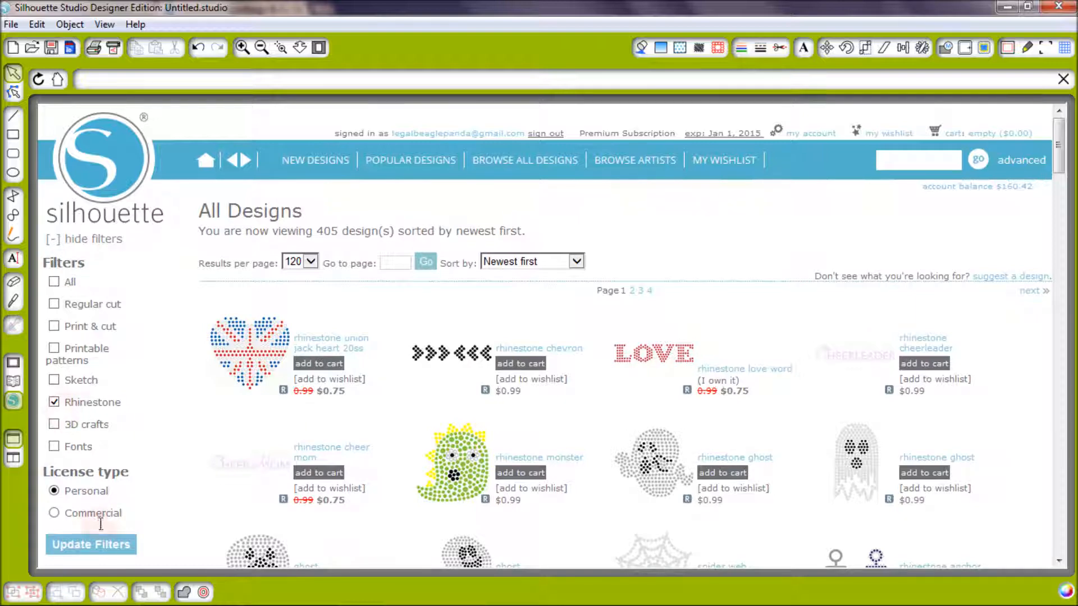
click(85, 238)
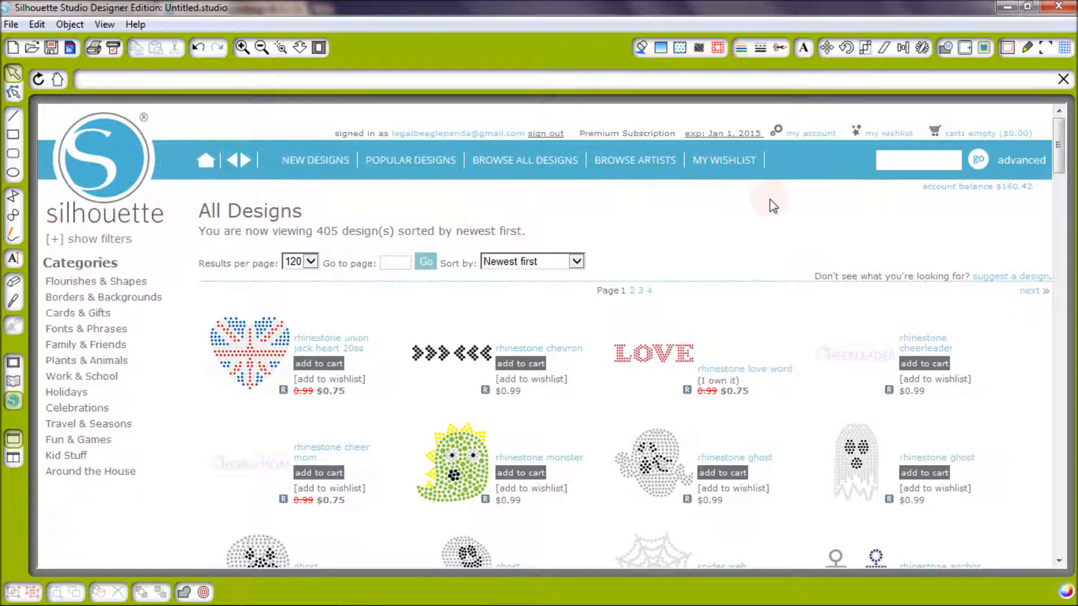
Open the tweety rhinestone design's details page and examine the design size given in its description.
scroll(707, 432, down, 5)
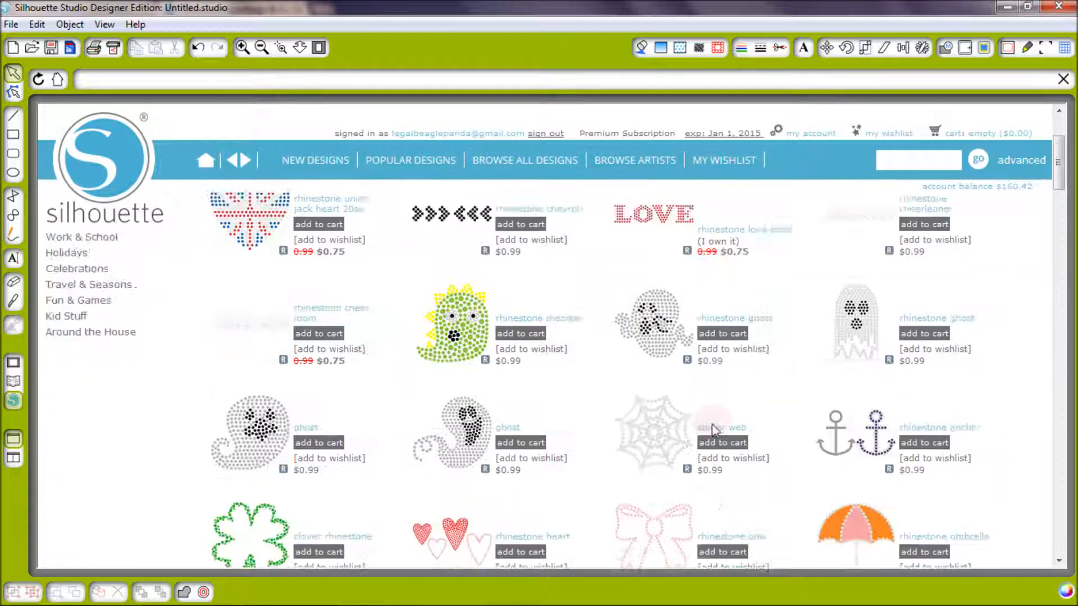
scroll(687, 441, down, 2)
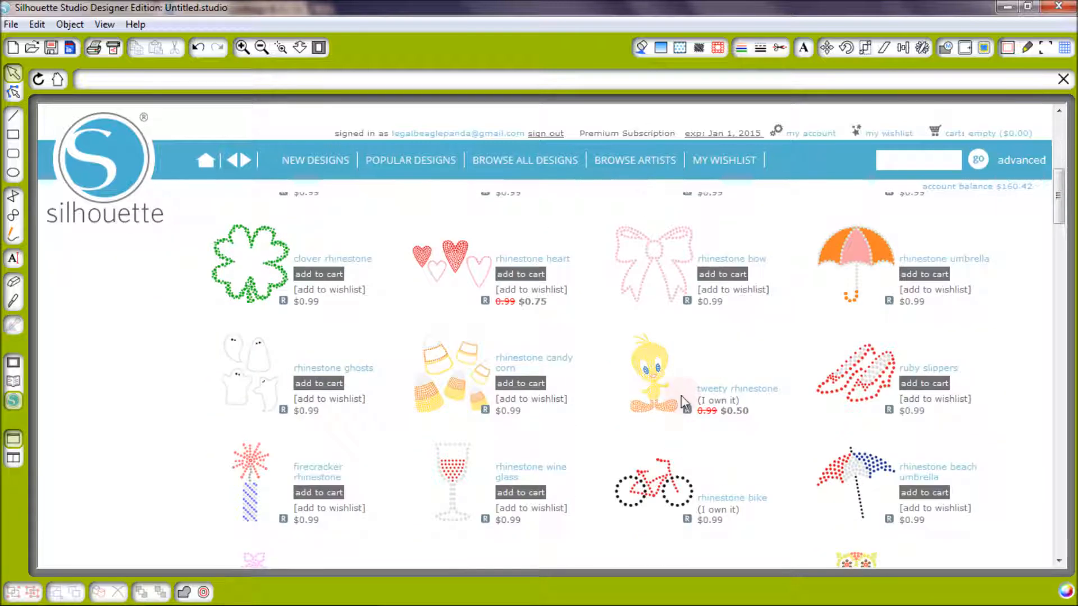
mouse_move(656, 371)
click(614, 394)
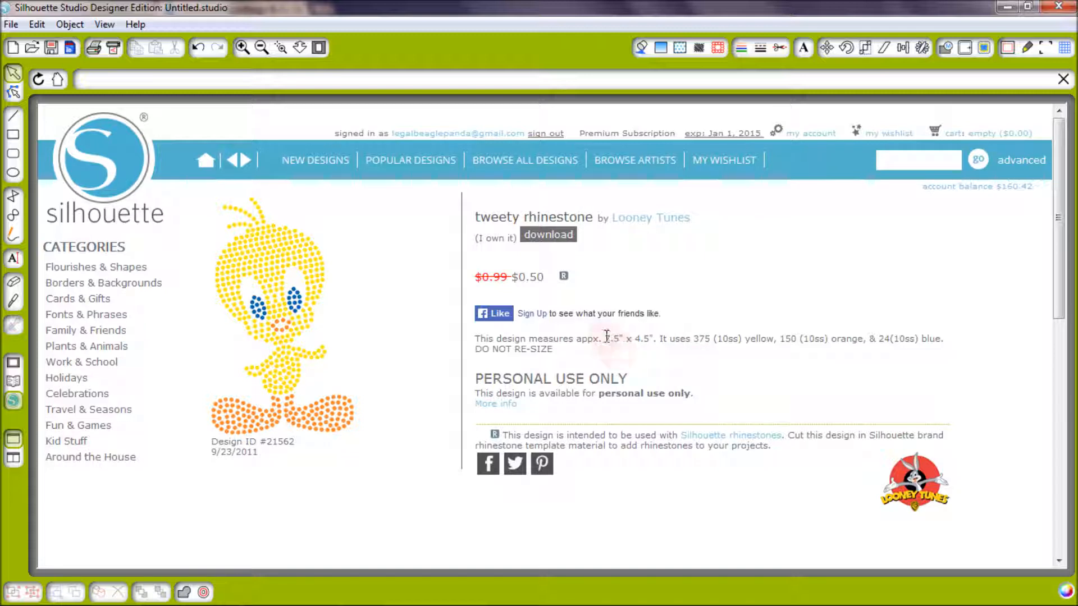
drag(605, 338, 670, 340)
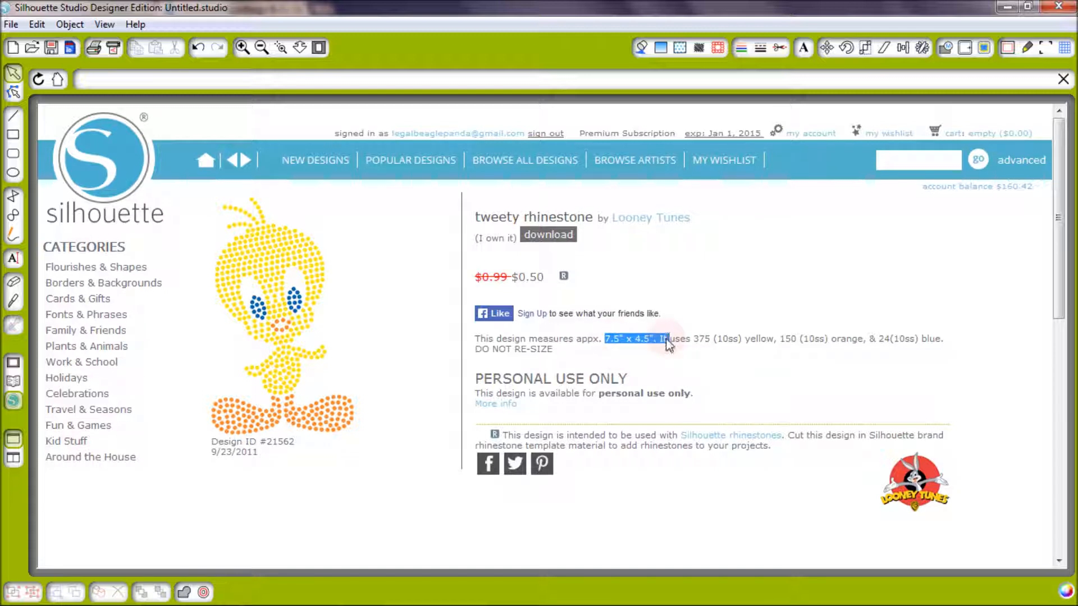
click(691, 372)
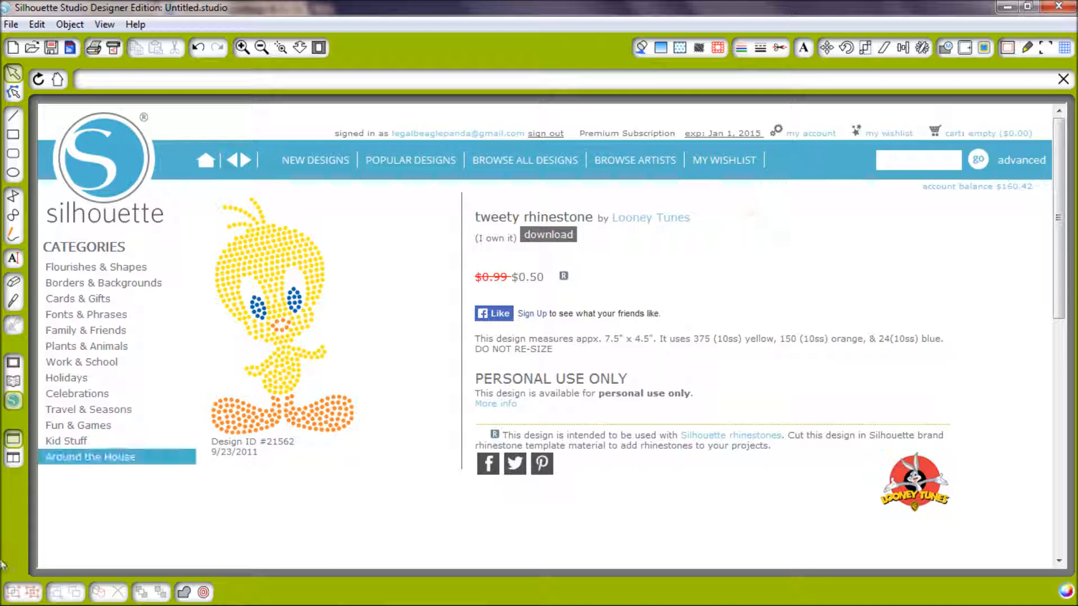
Open the library and view the properties of the cherry design in Rhinestone Patterns, closing the details when done.
click(13, 382)
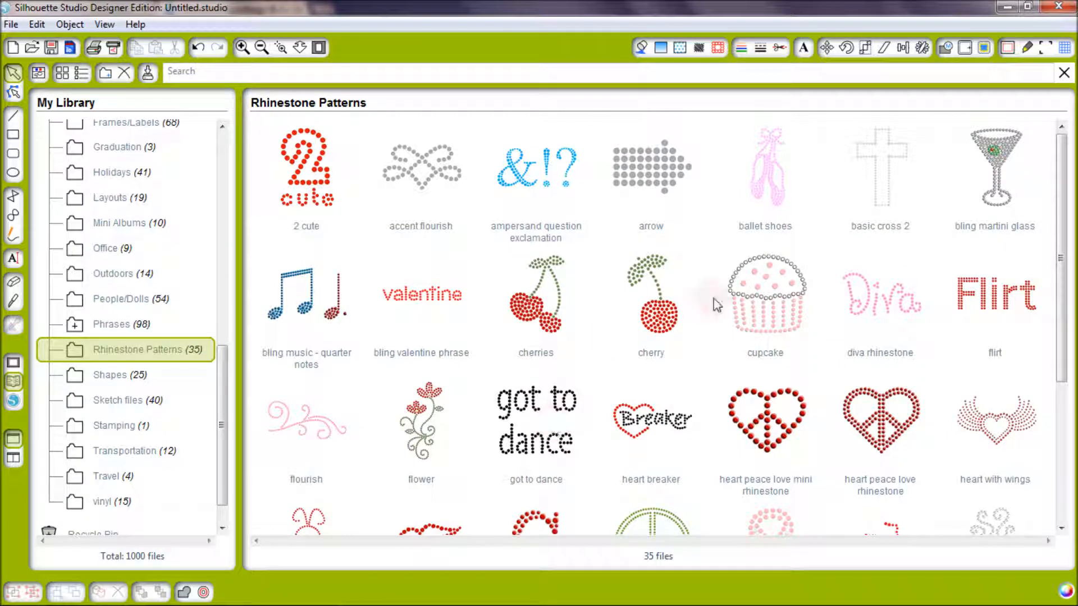
right_click(669, 331)
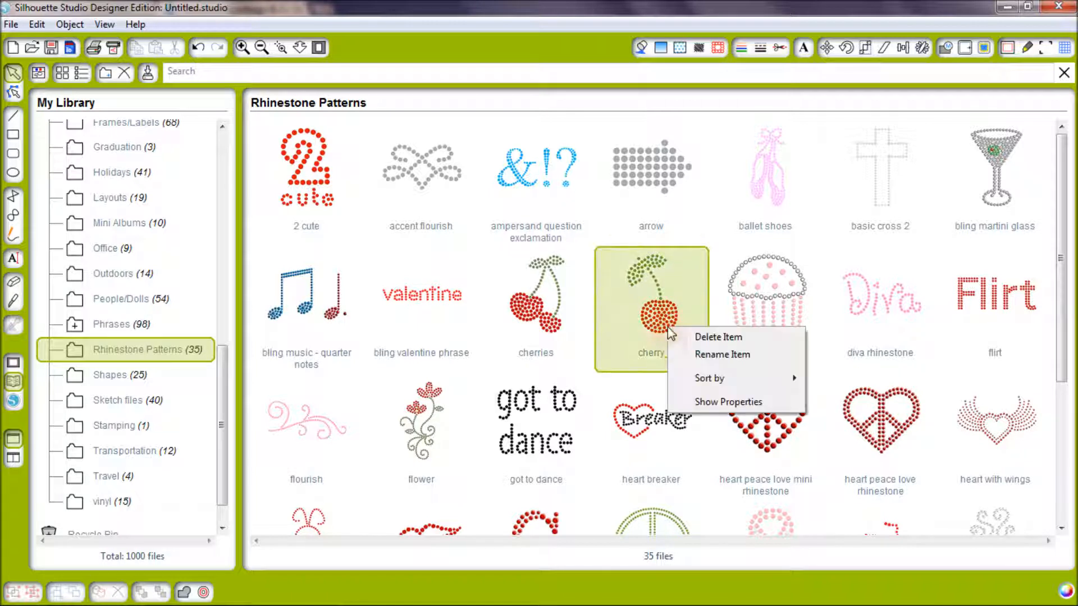
click(688, 403)
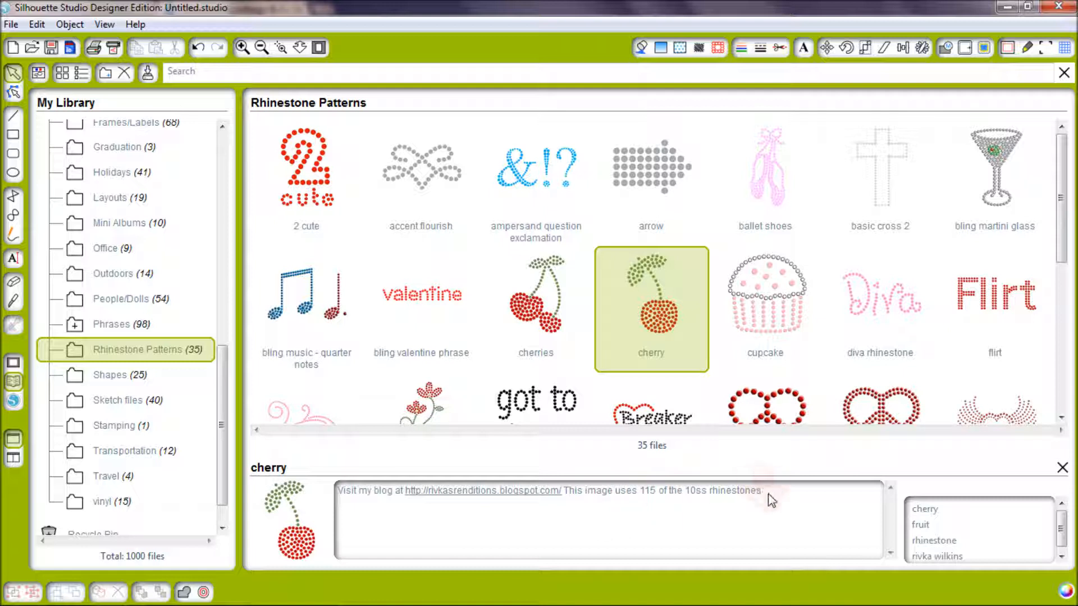
click(1062, 469)
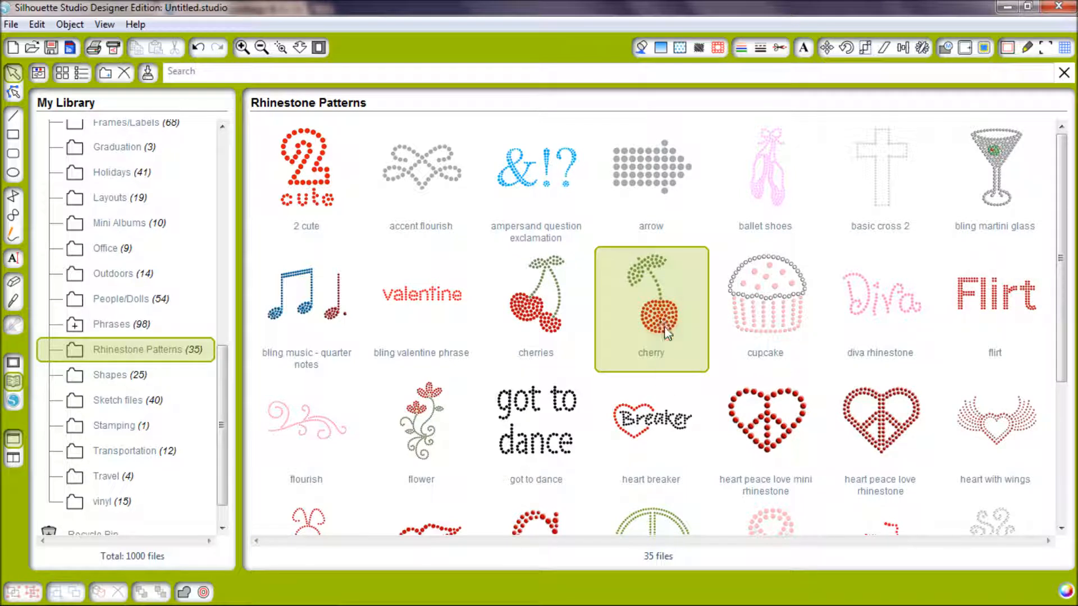
Open the cherry rhinestone pattern from the library on the page and zoom in closely on it.
double_click(673, 365)
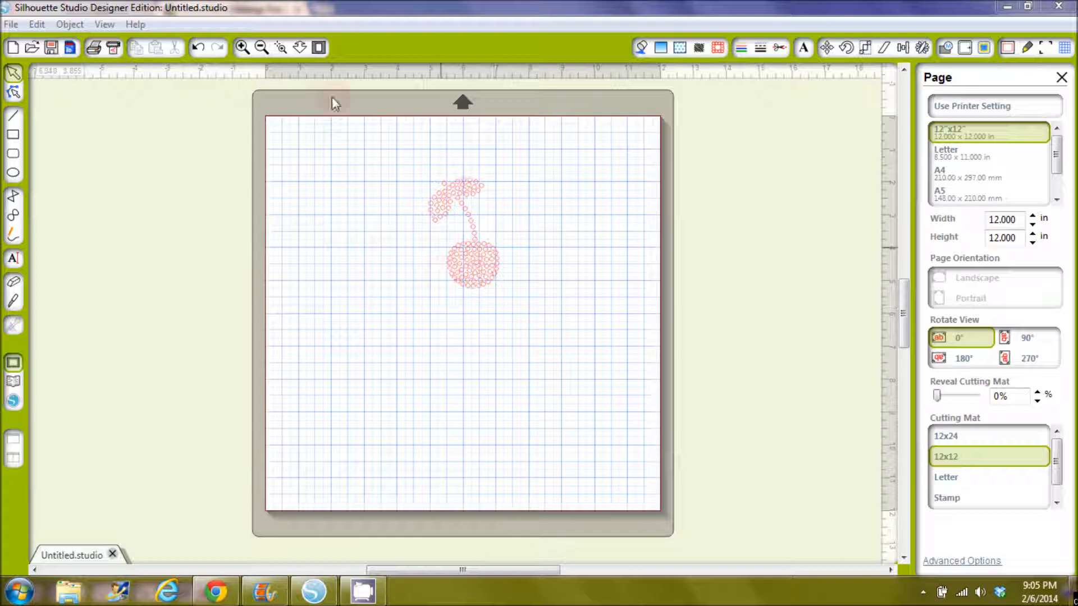
click(281, 47)
drag(404, 172, 522, 308)
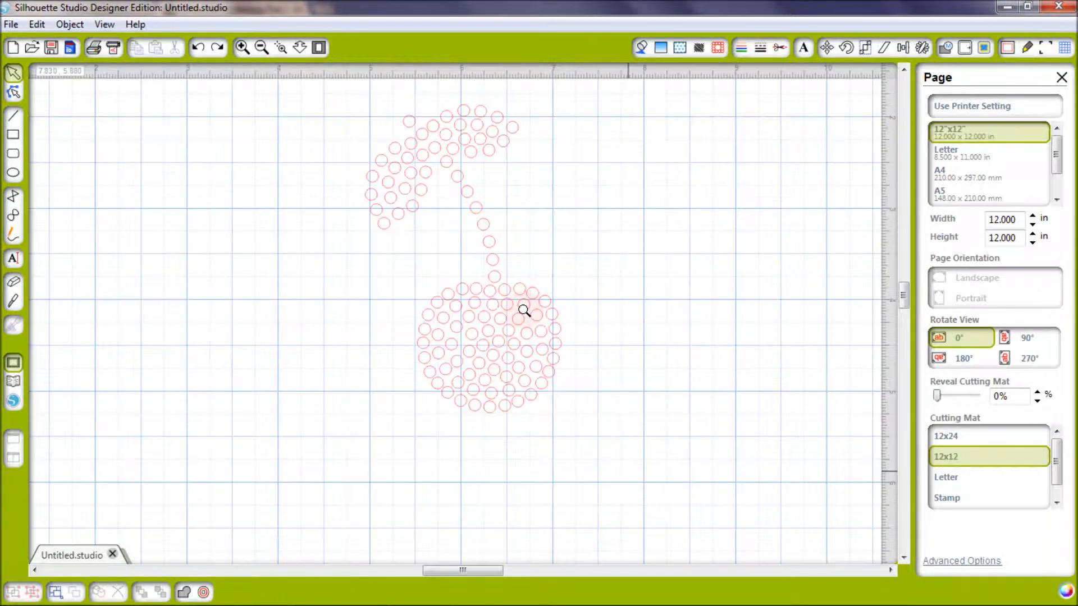
click(524, 311)
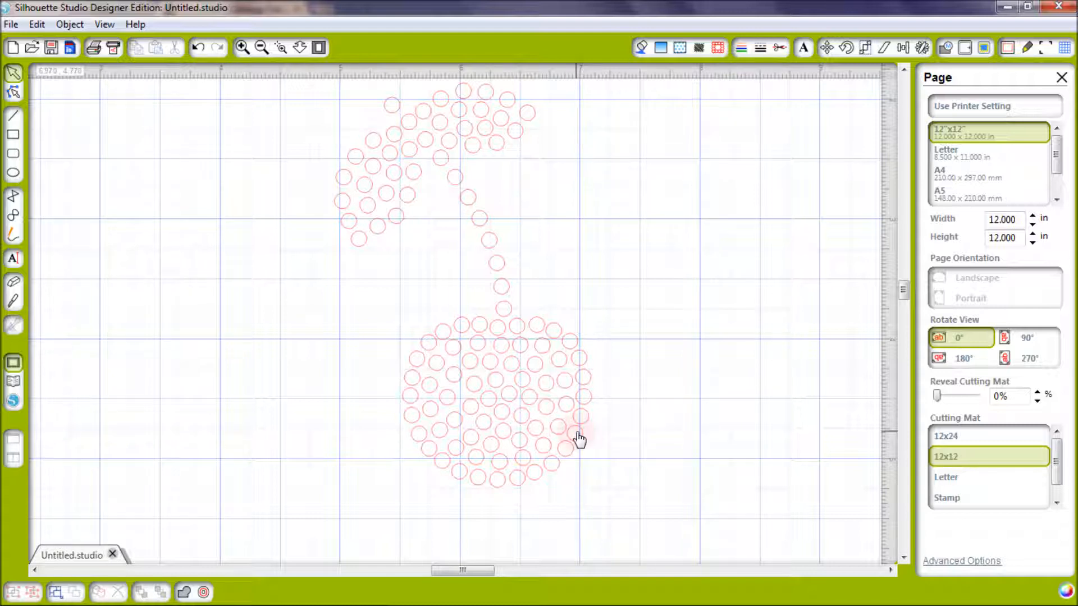
Try scaling the cherry pattern down to about 0.5 in wide and then up to about 1.84 in wide.
click(564, 399)
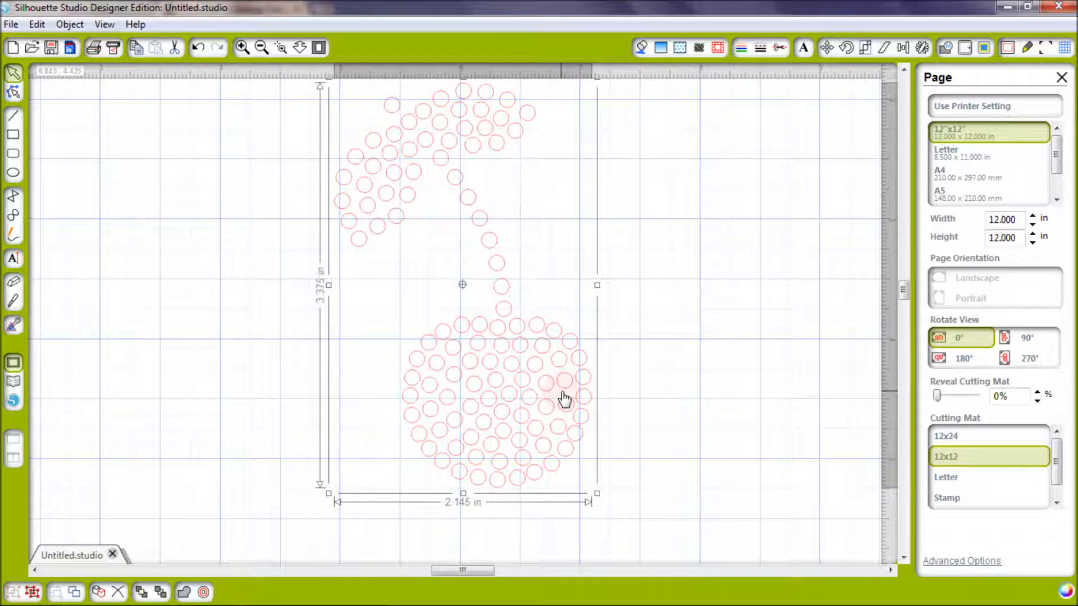
drag(597, 495, 362, 214)
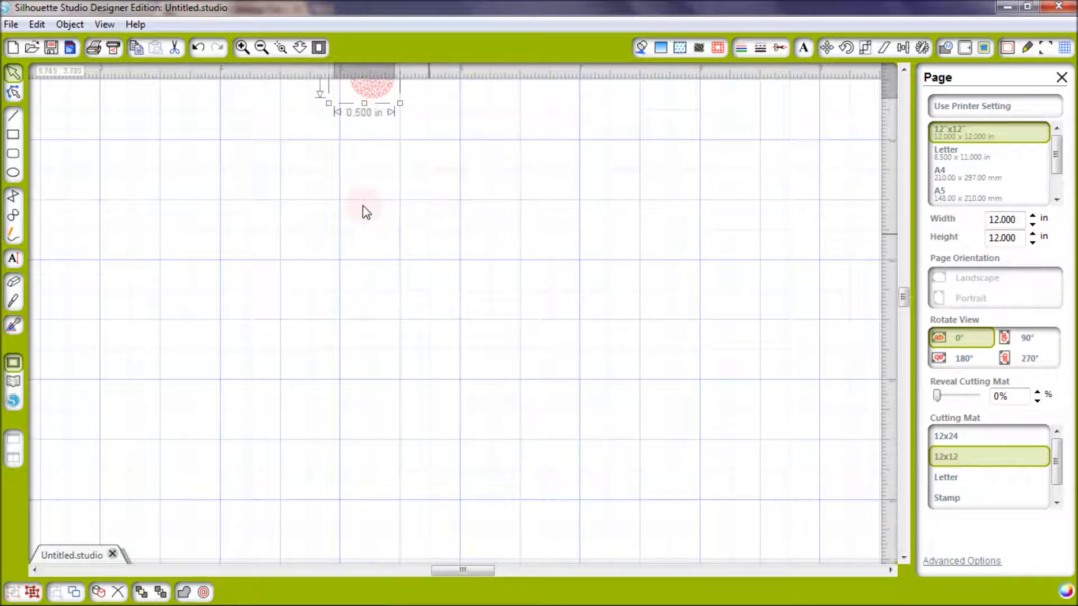
scroll(382, 264, up, 1)
scroll(392, 213, up, 3)
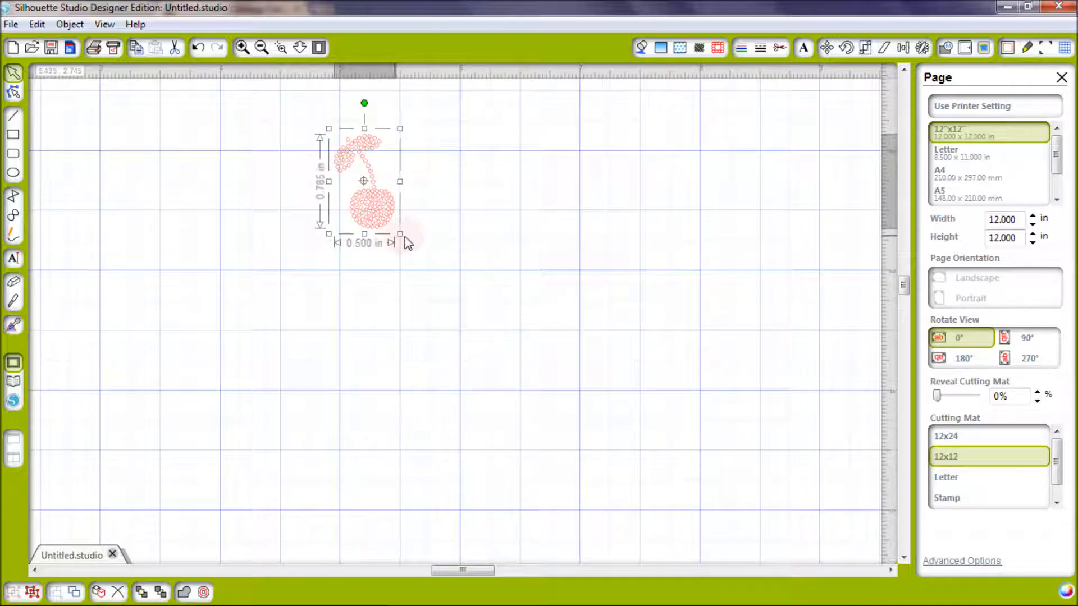
drag(408, 240, 700, 401)
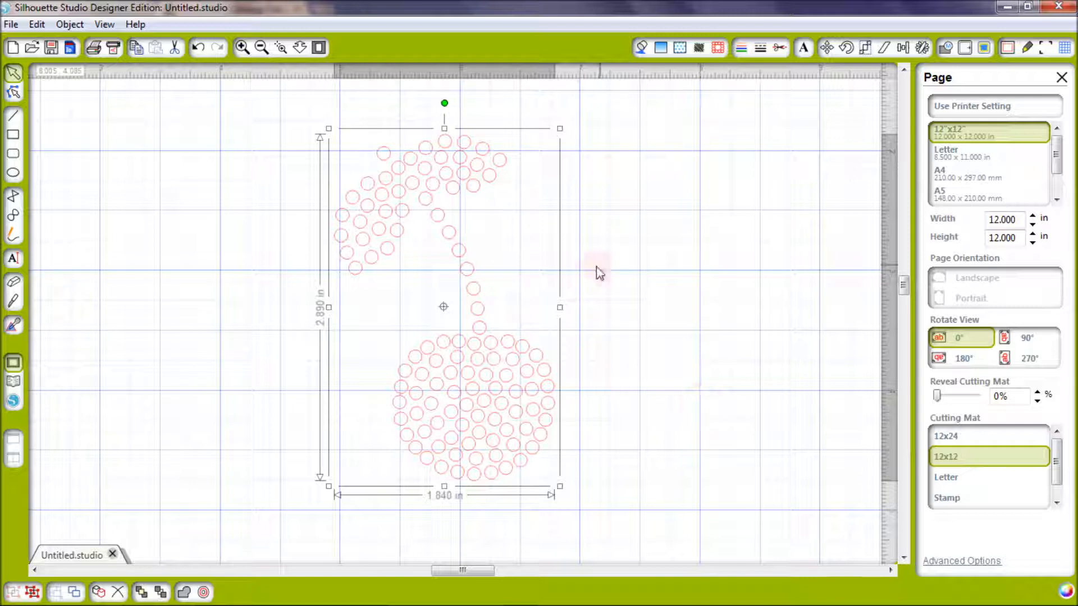
click(607, 287)
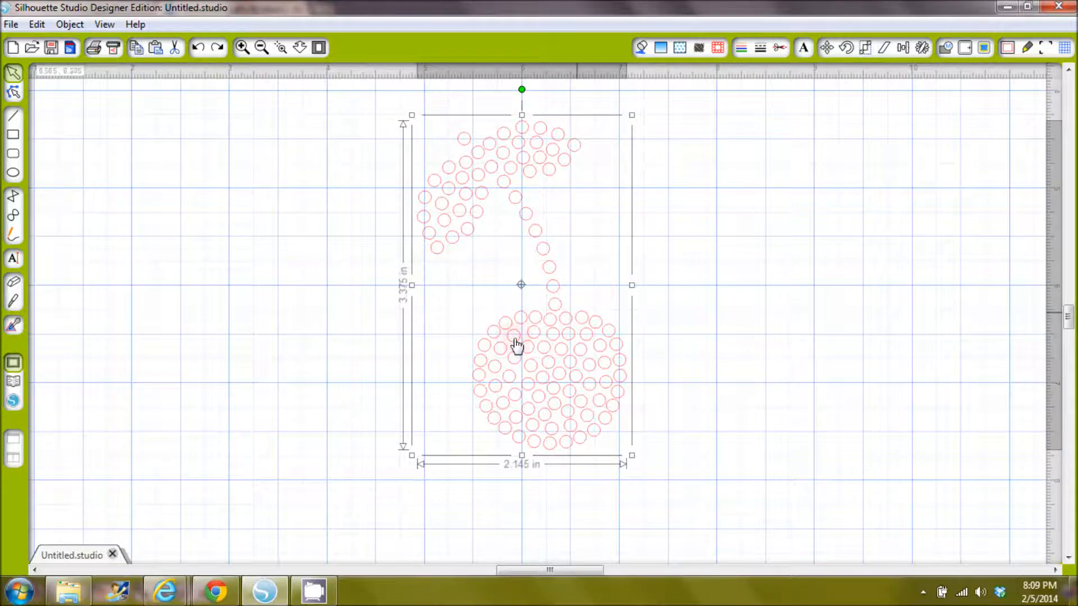
Ungroup the cherry pattern and place a copy of the circle at the leaf's tip in the empty area beside the design.
click(34, 595)
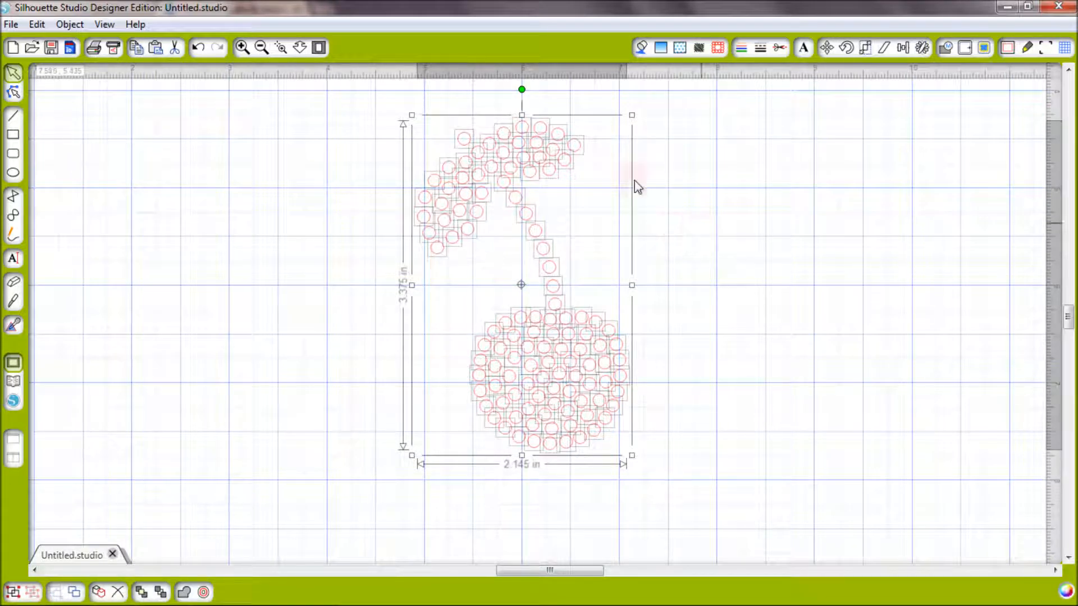
click(693, 167)
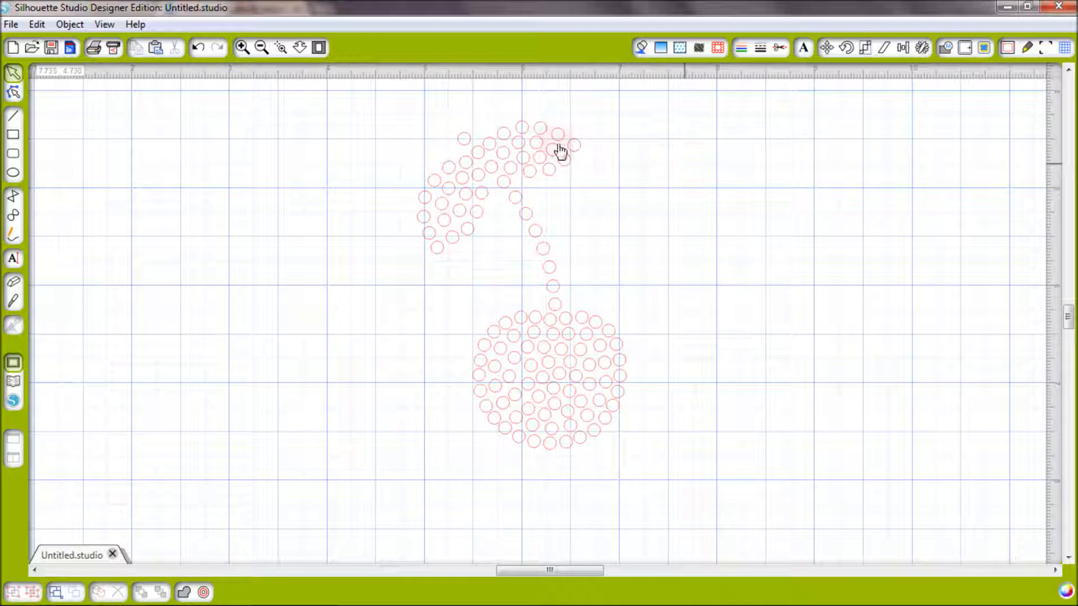
click(581, 149)
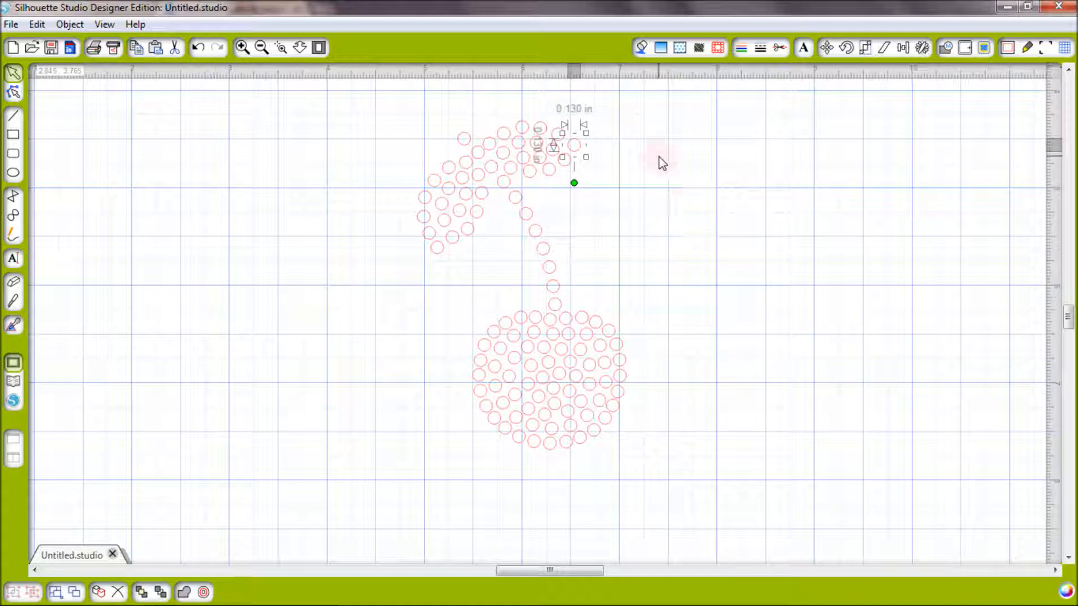
right_click(677, 188)
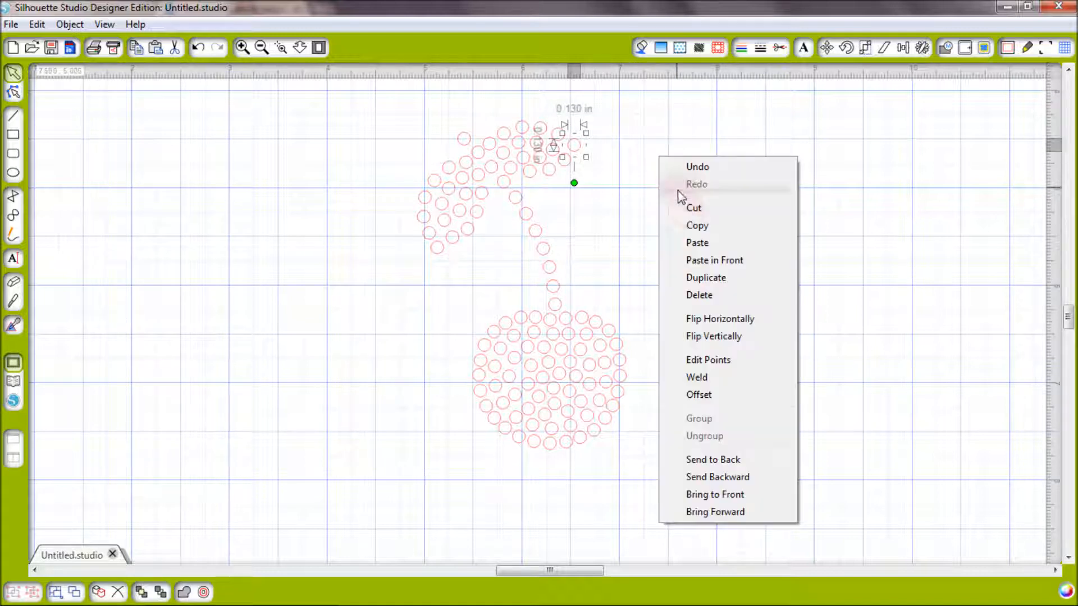
click(694, 249)
drag(601, 182, 673, 186)
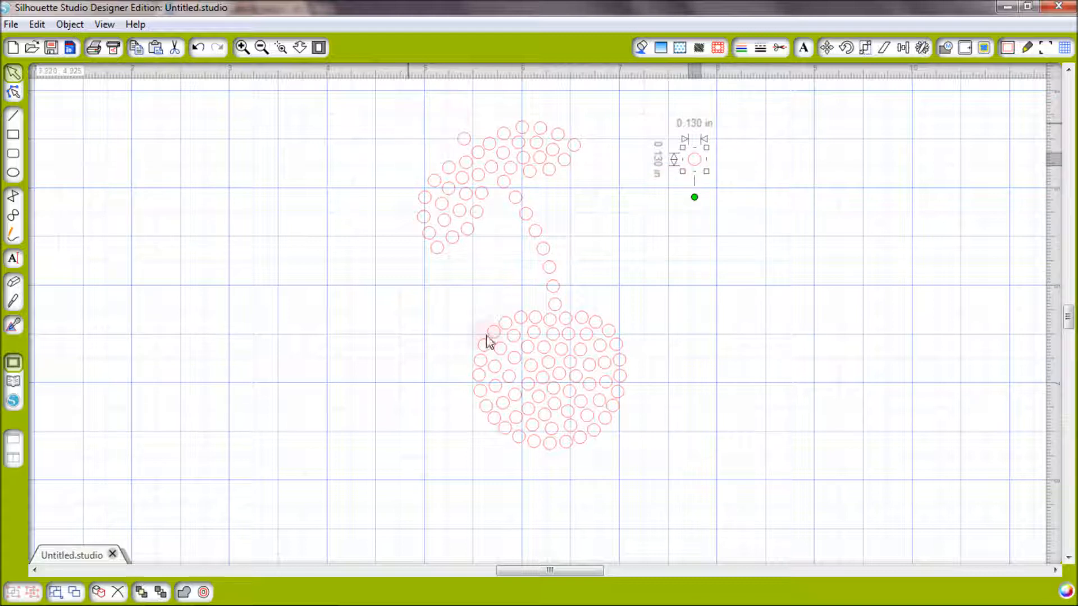
Group all the circles of the cherry pattern again, leaving out the separate copied circle.
drag(633, 465, 645, 445)
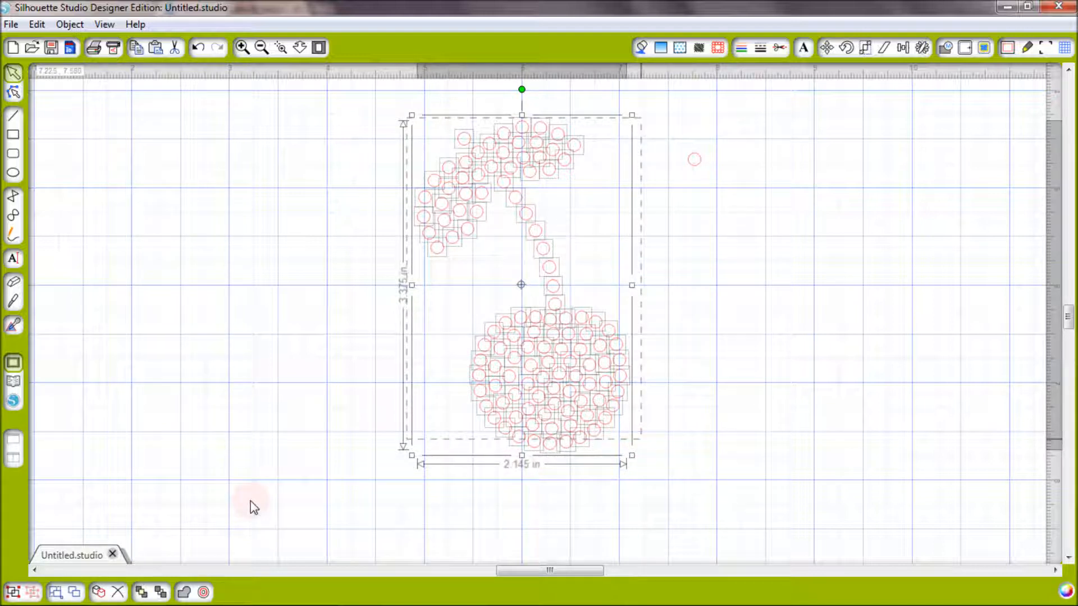
click(12, 592)
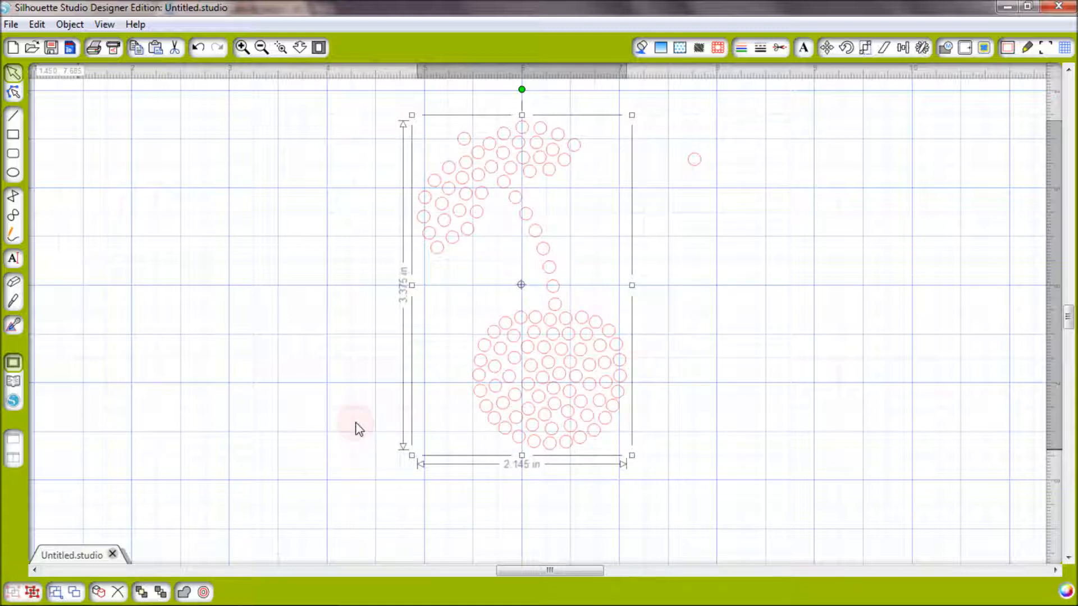
click(896, 239)
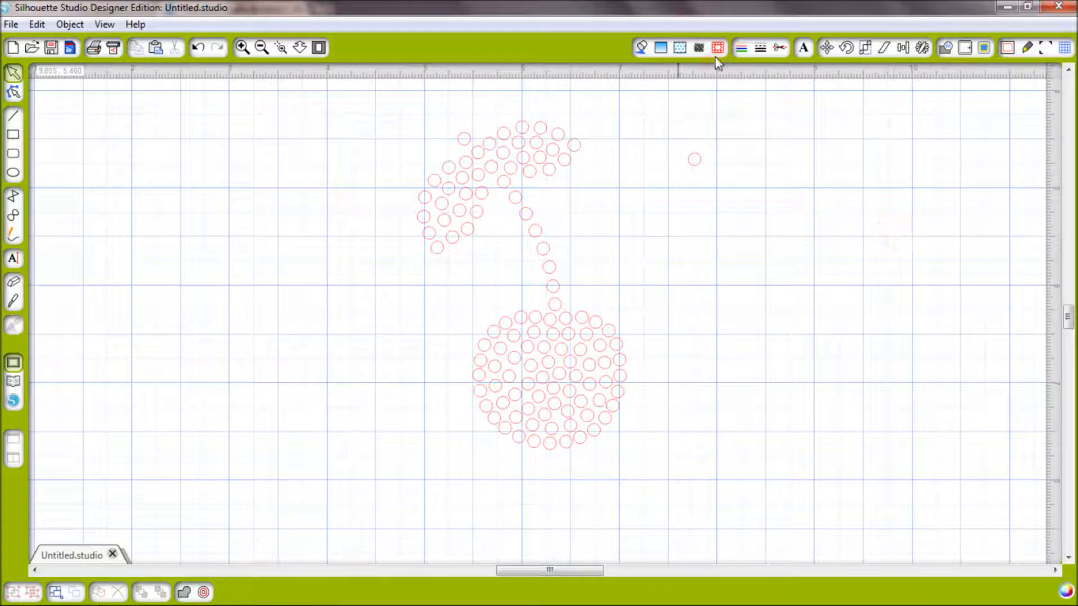
Show the Rhinestones options alongside the full page.
click(749, 381)
key(ctrl+1)
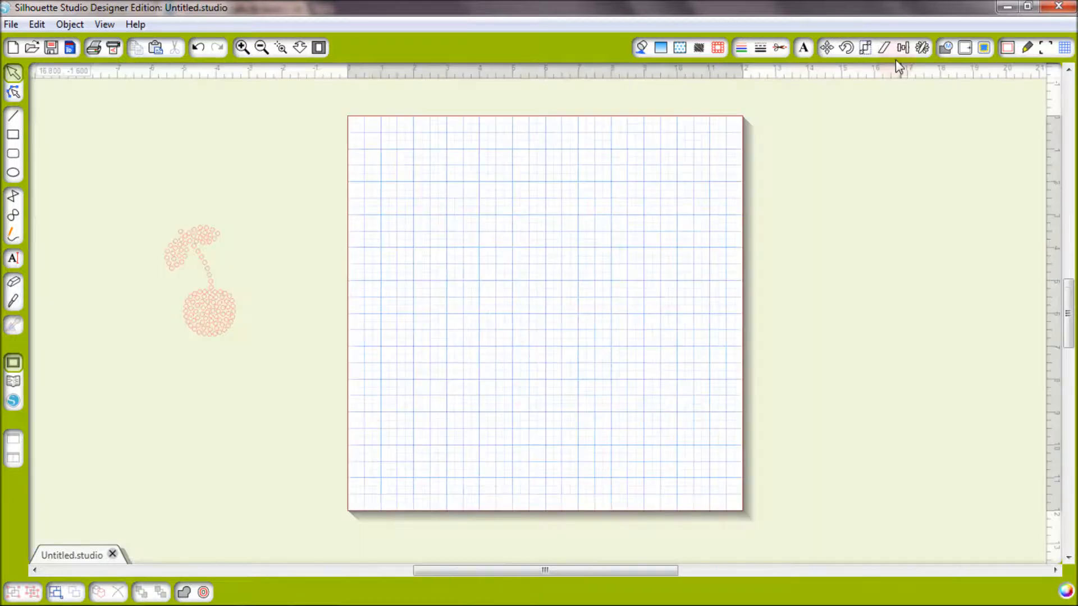
click(718, 47)
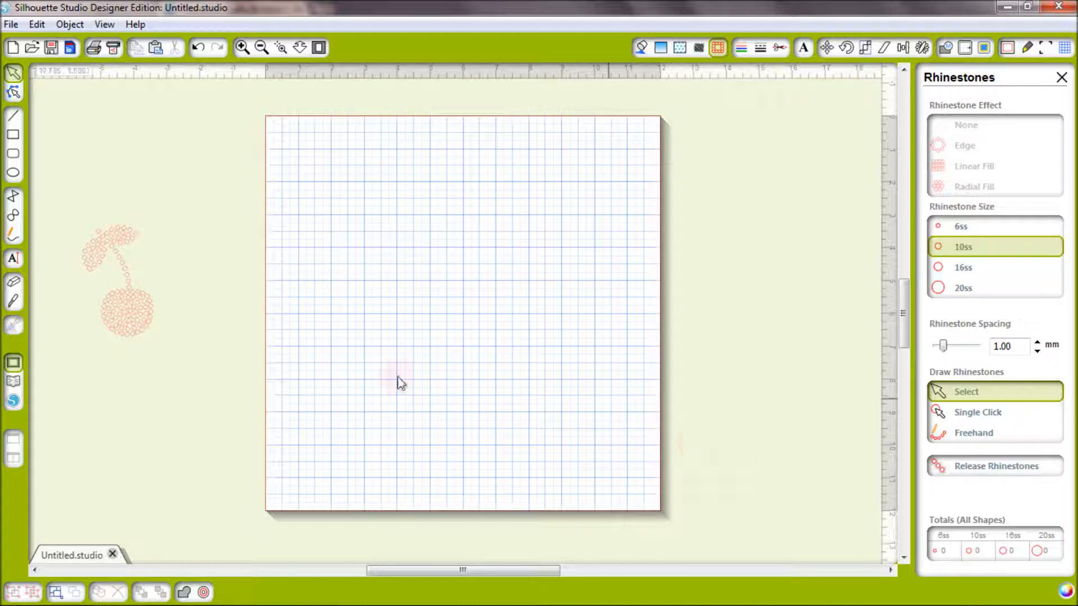
Draw a rectangle about 1.7 by 2.5 in in the upper part of the page and a circle about 2.2 in wide beside it.
click(13, 135)
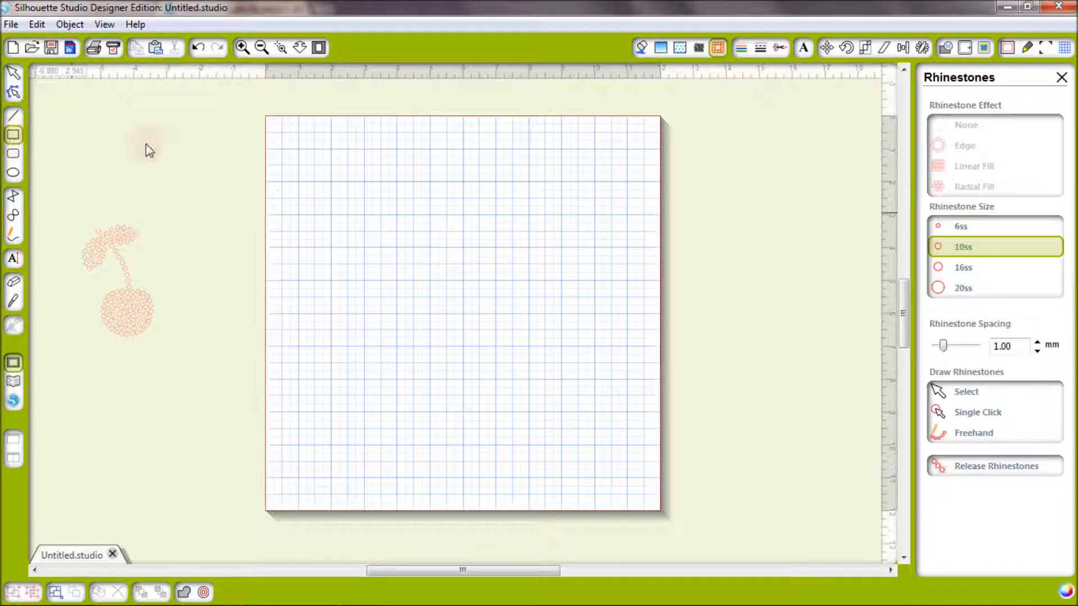
drag(332, 181, 386, 265)
click(14, 175)
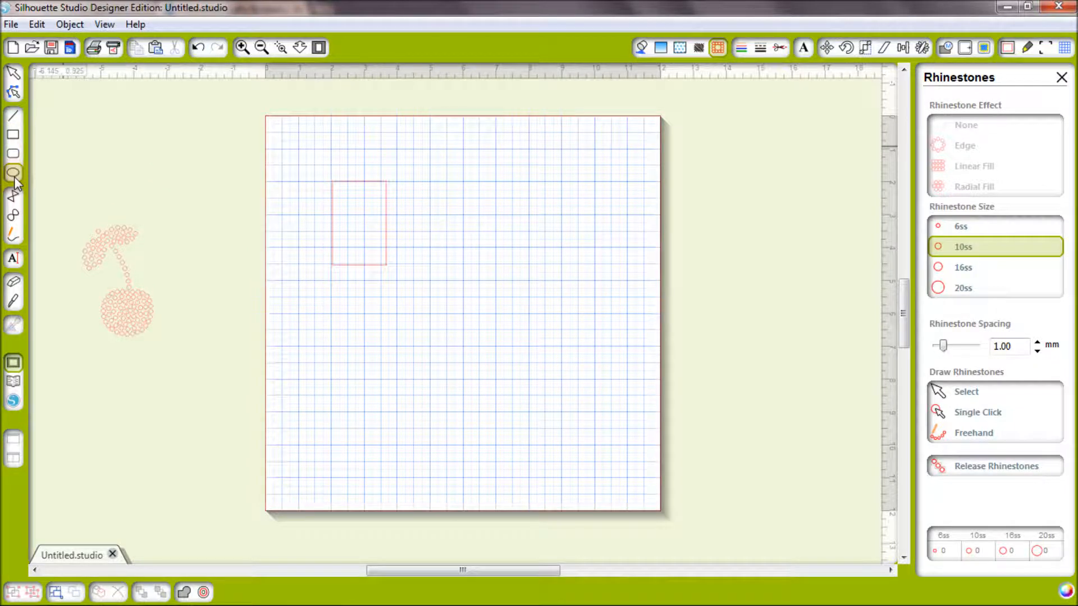
drag(467, 193, 538, 269)
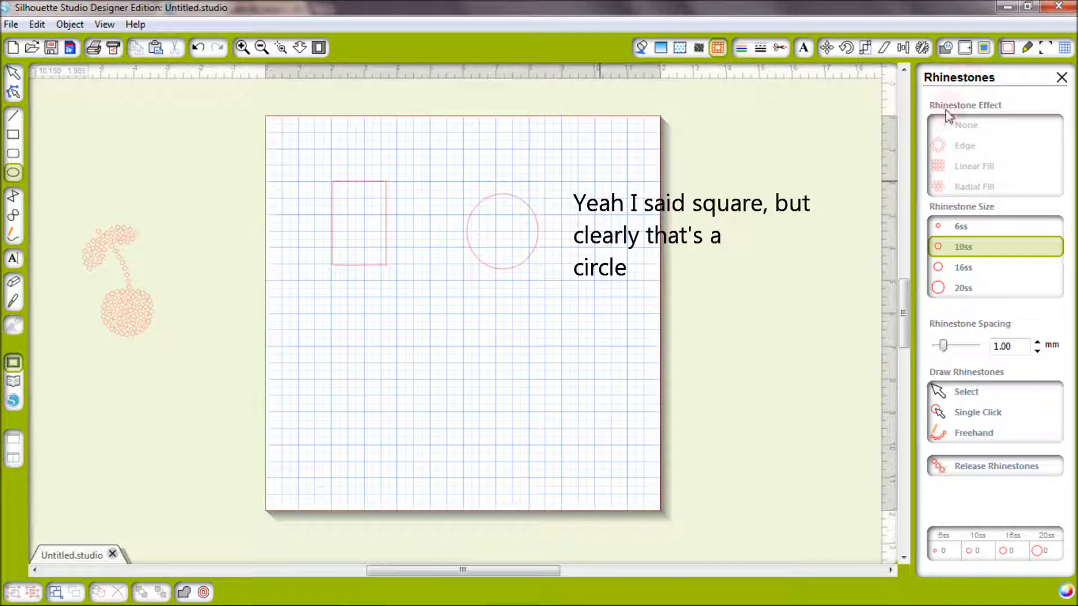
click(399, 270)
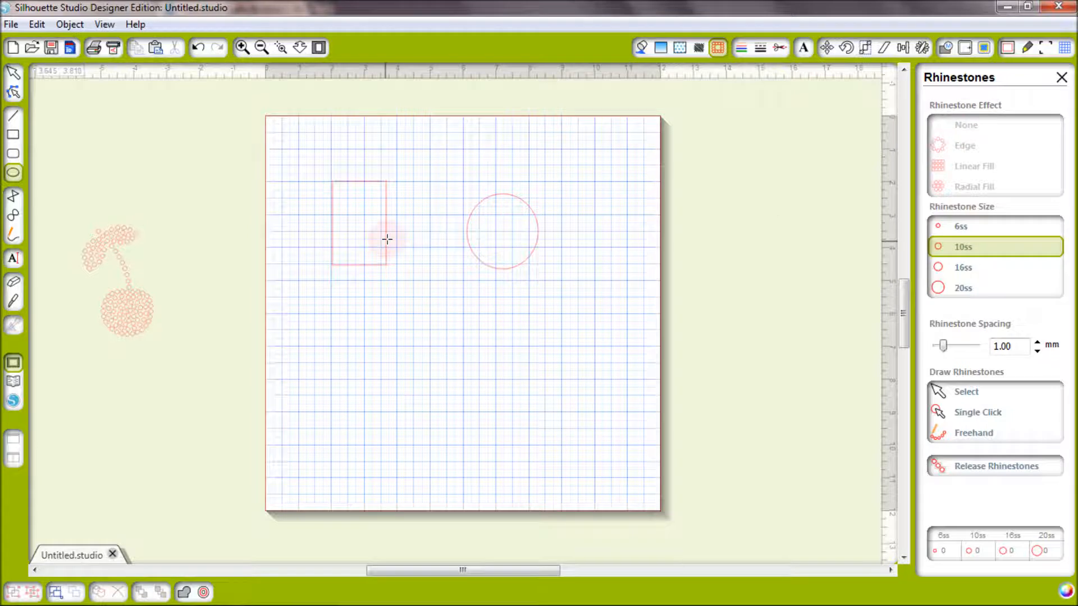
Apply the Edge rhinestone effect to the drawn rectangle using 10ss stones.
click(13, 77)
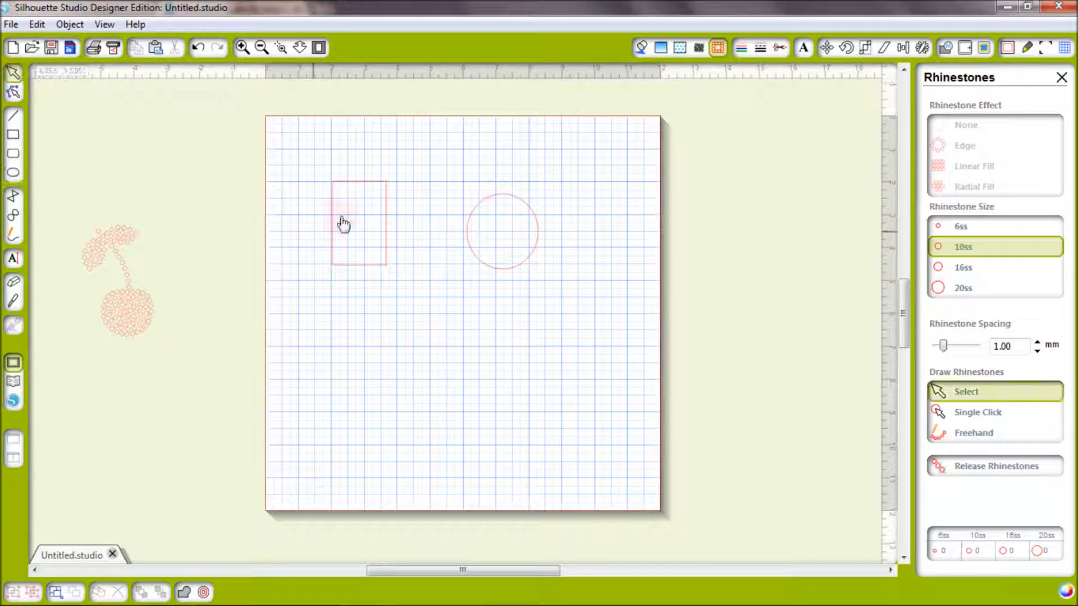
click(386, 247)
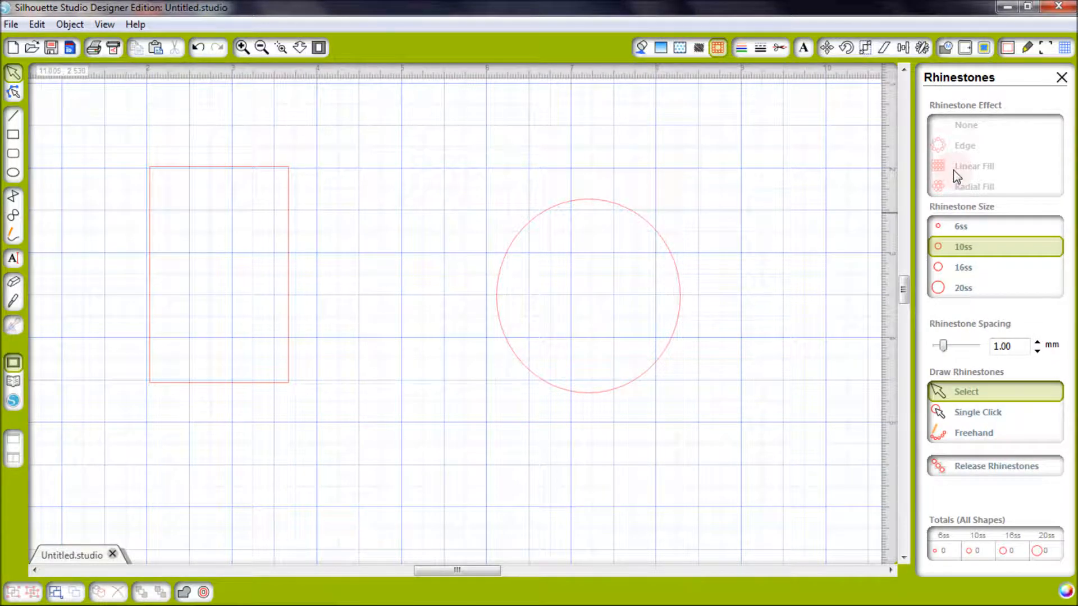
click(220, 166)
click(222, 167)
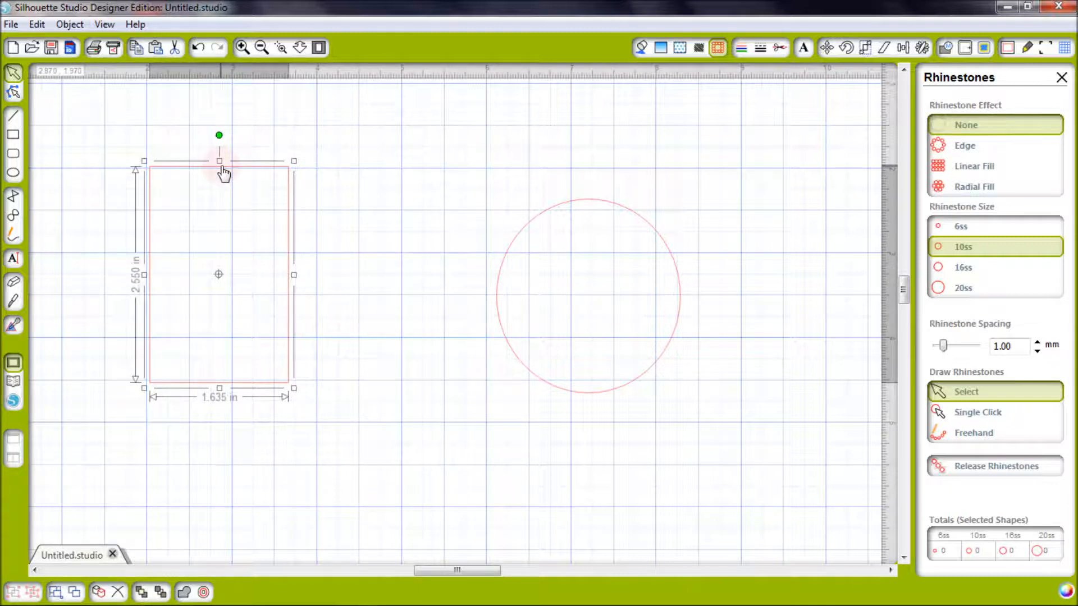
click(968, 151)
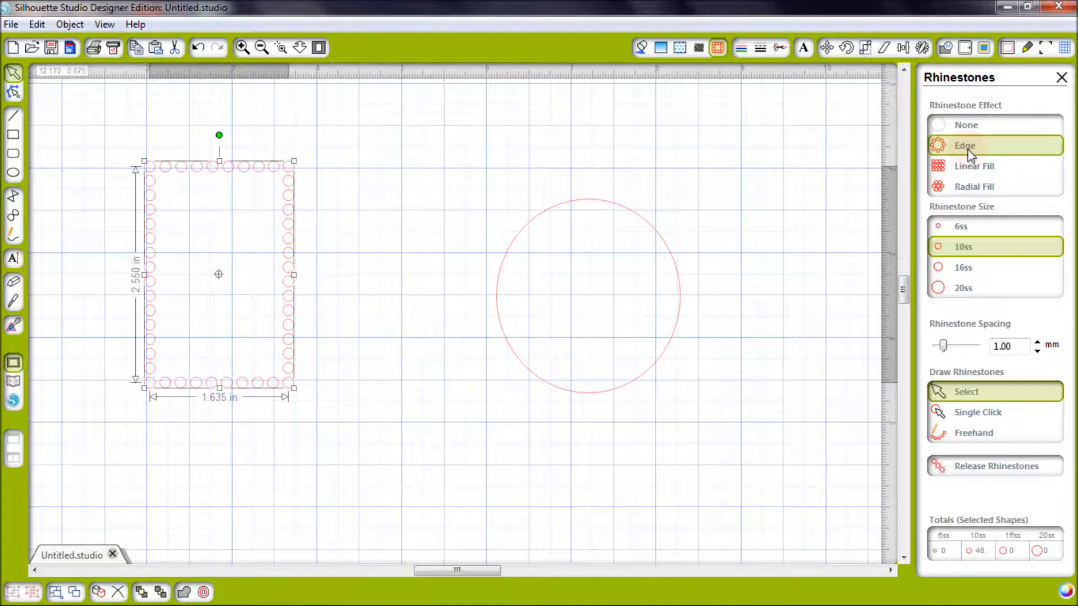
click(330, 290)
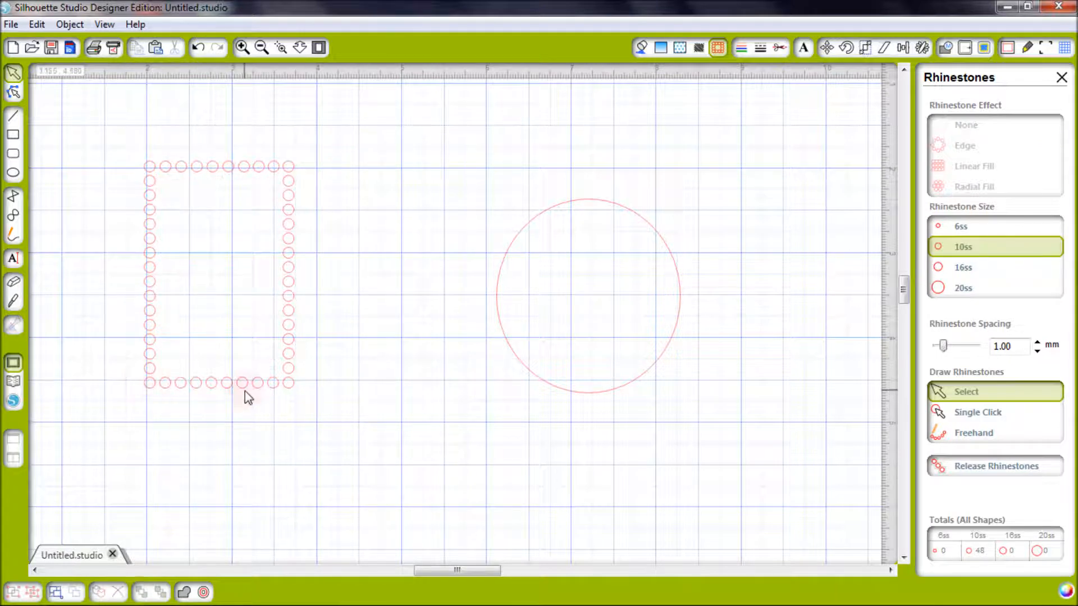
Change the rectangle's edge rhinestones to 16ss and finally to 20ss.
click(290, 309)
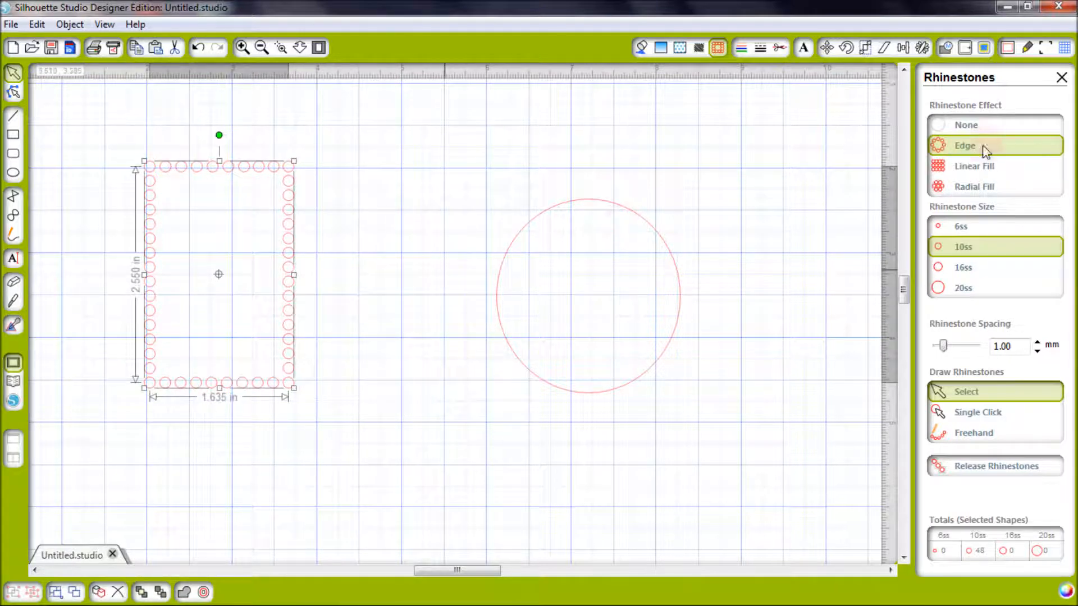
click(952, 269)
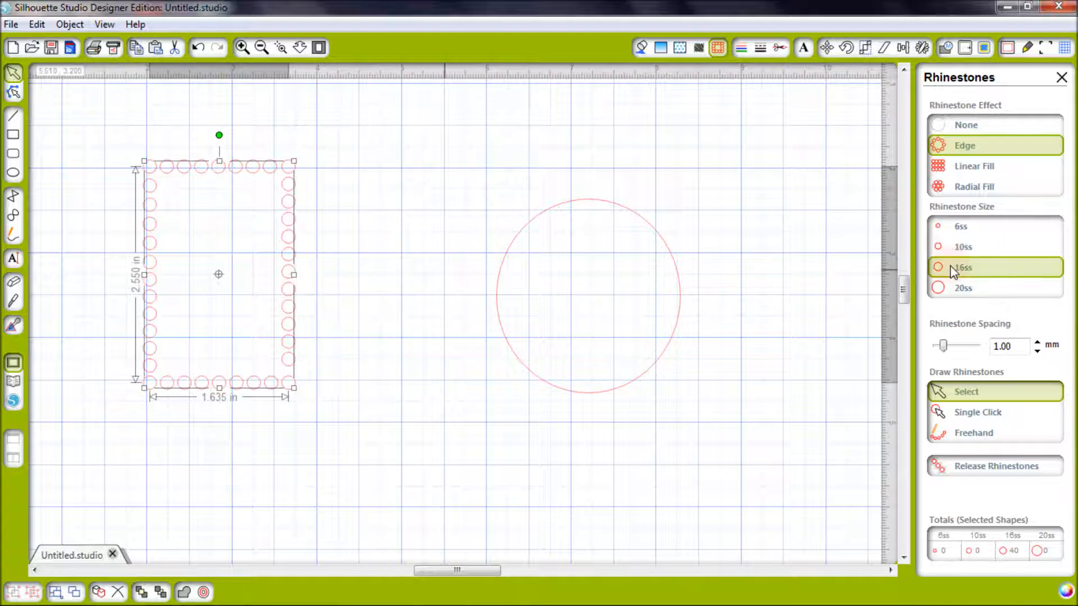
click(959, 289)
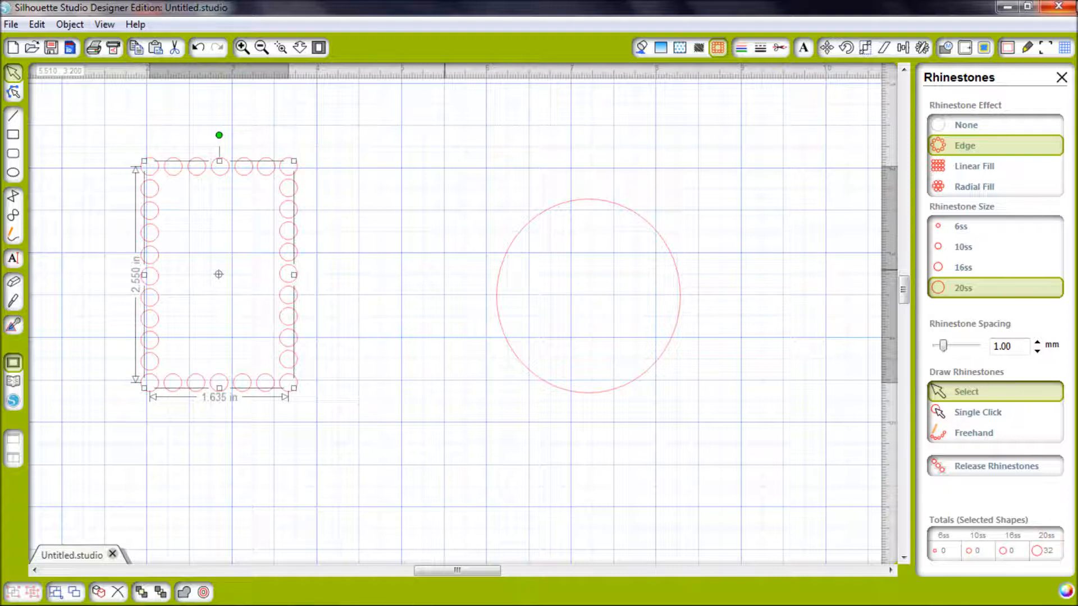
Fill the rectangle with 20ss rhinestones using Linear Fill, and switch it to Radial Fill.
click(967, 173)
click(413, 227)
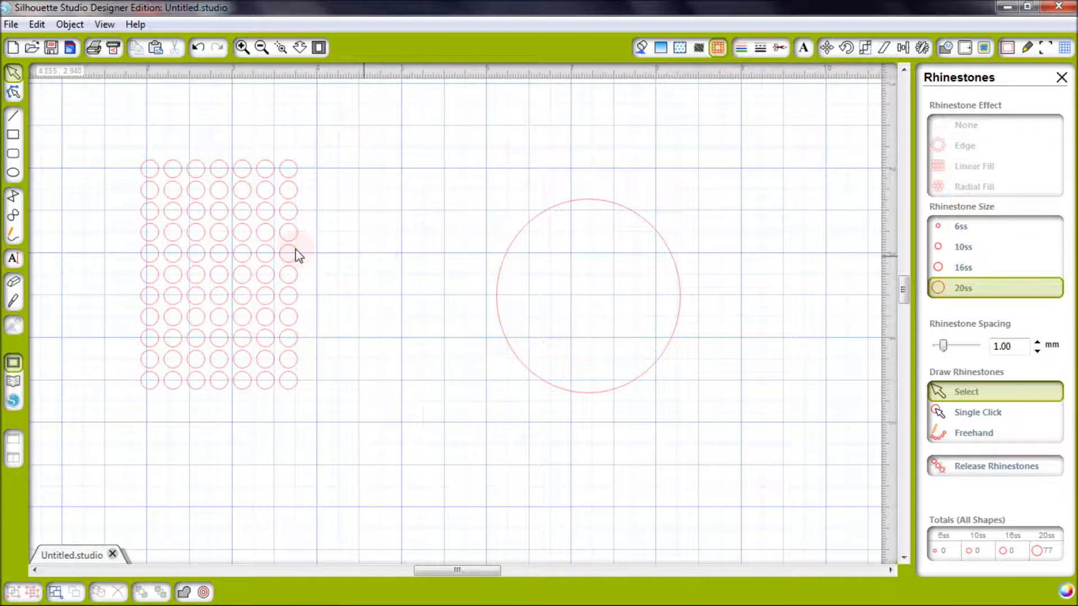
click(285, 259)
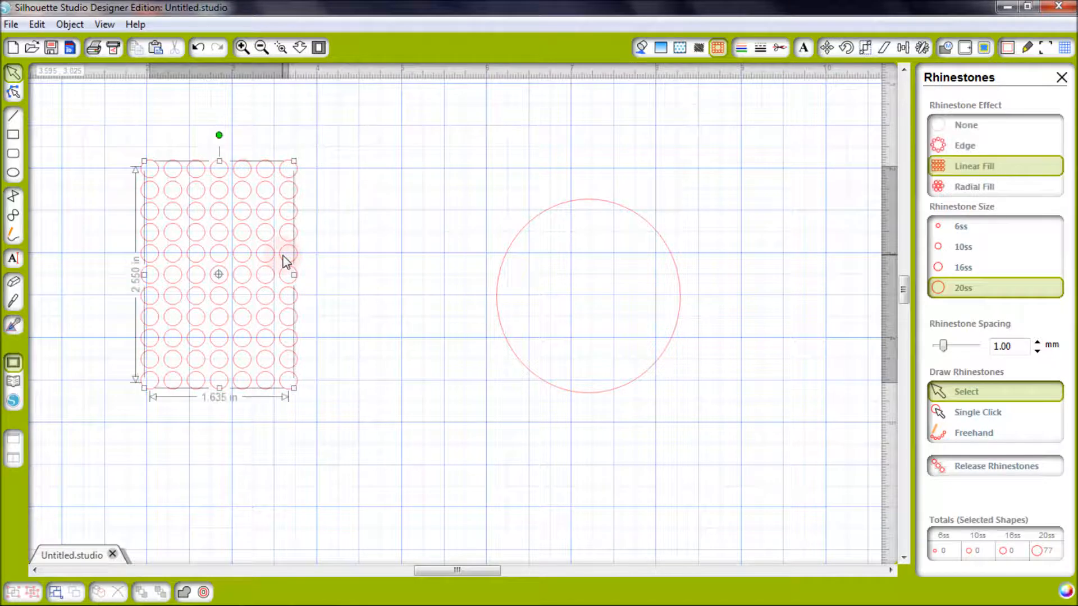
click(967, 187)
click(389, 370)
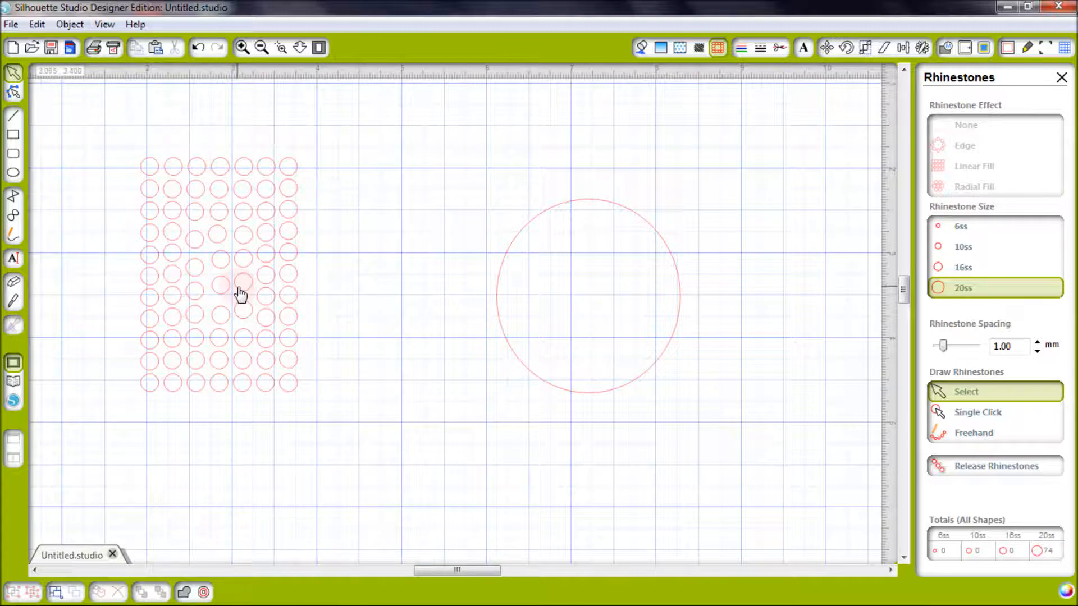
Fill the drawn circle with 20ss rhinestones using Linear Fill, and switch it to Radial Fill.
click(636, 217)
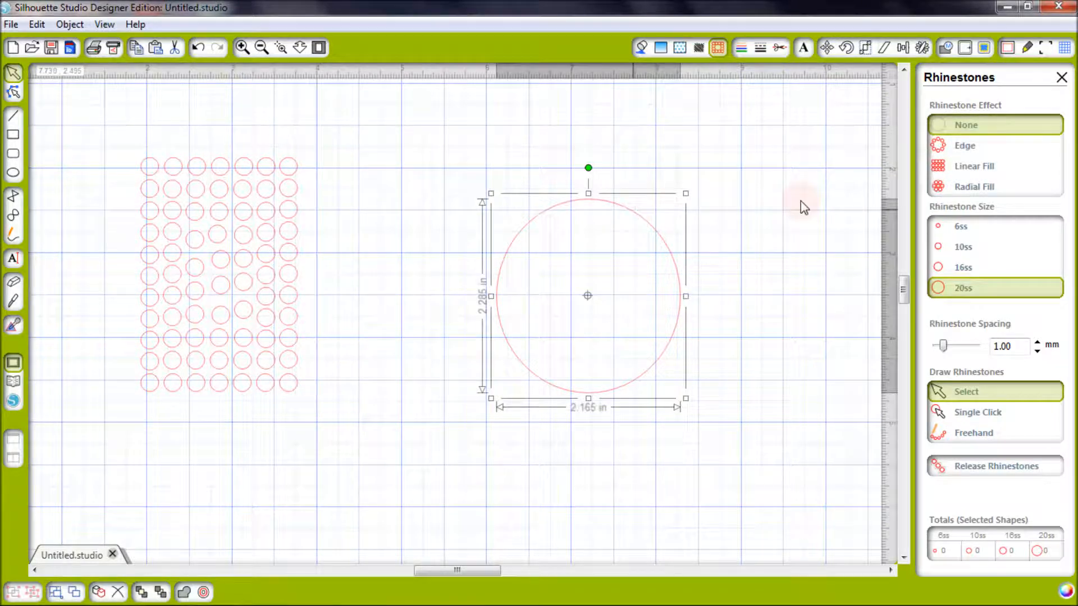
click(988, 166)
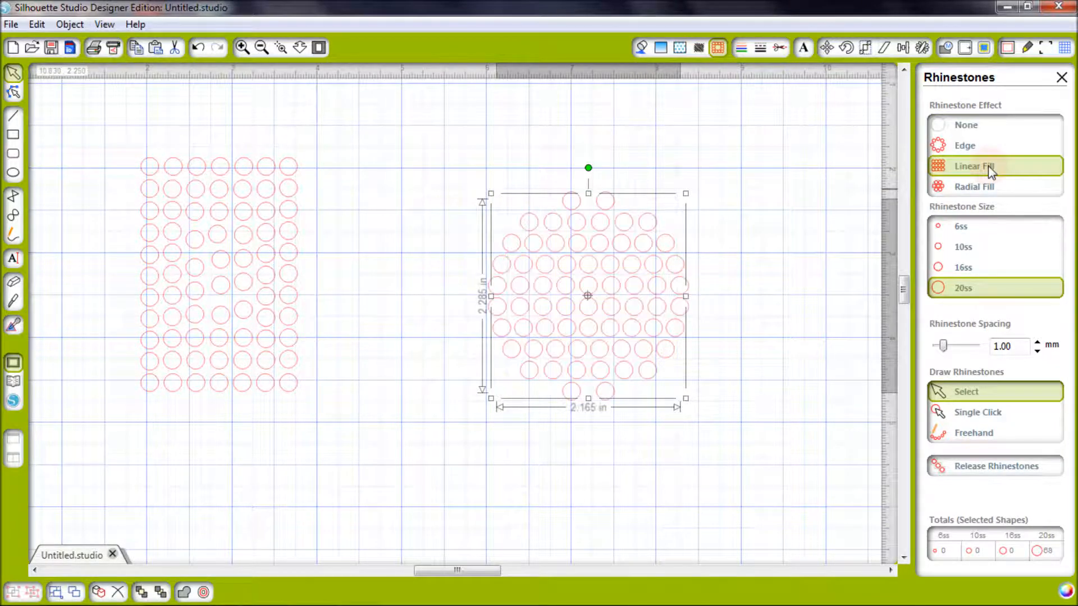
click(793, 264)
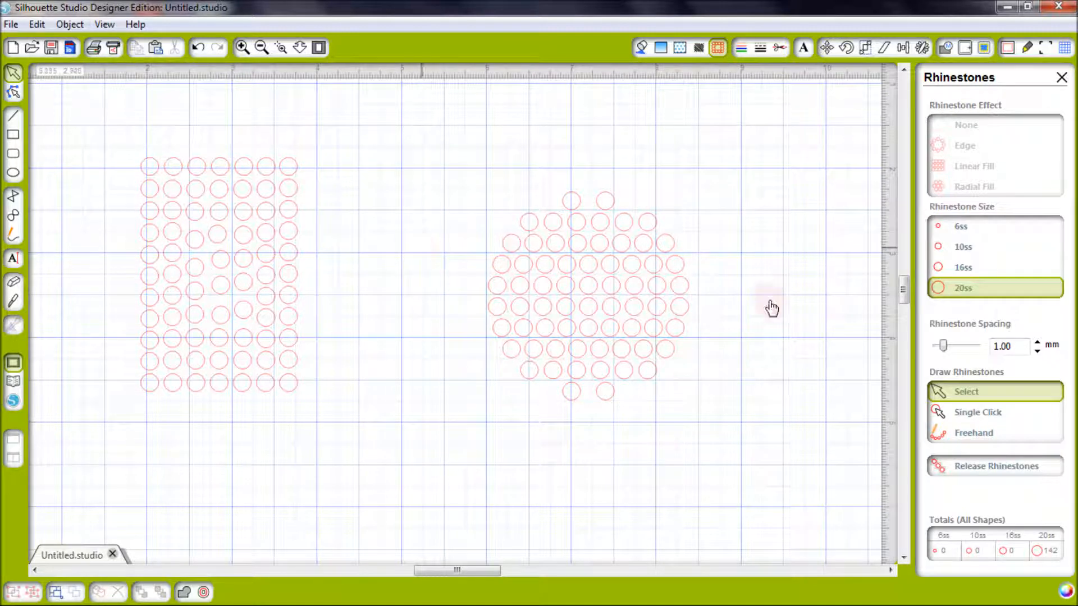
click(646, 308)
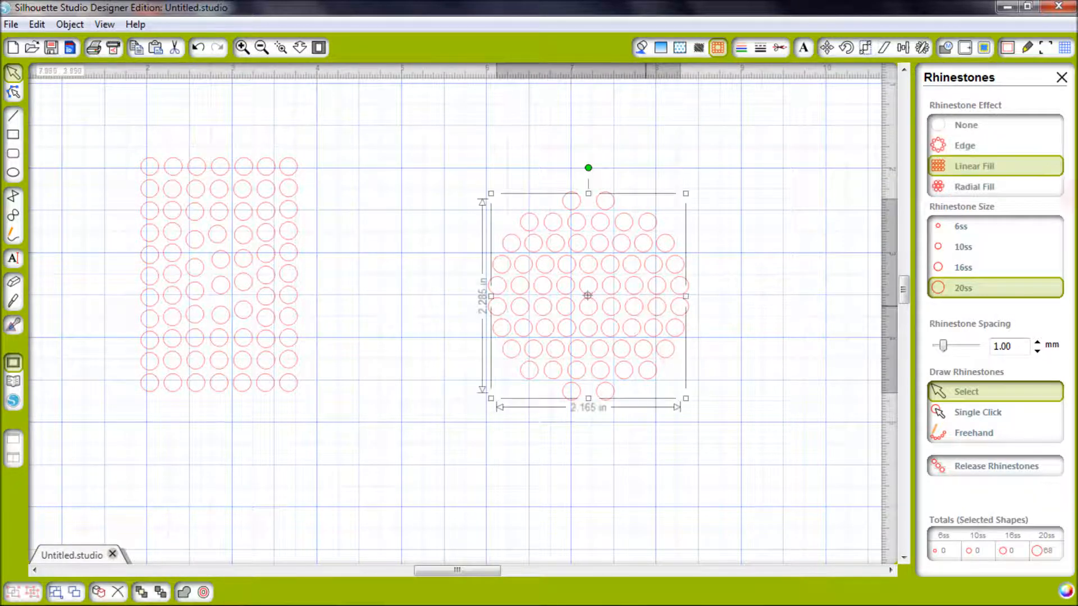
click(969, 188)
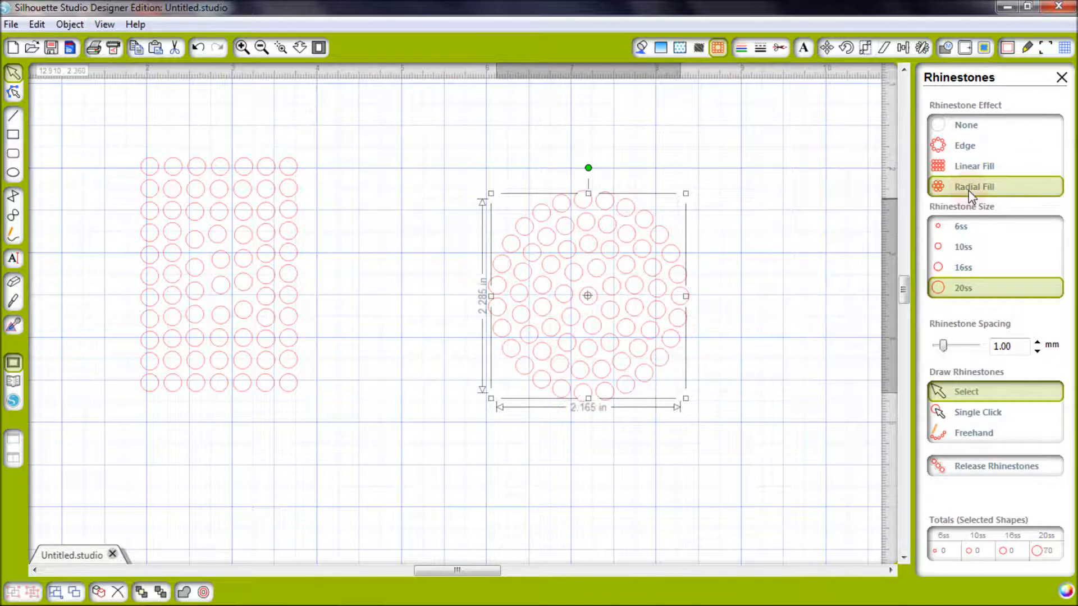
click(753, 230)
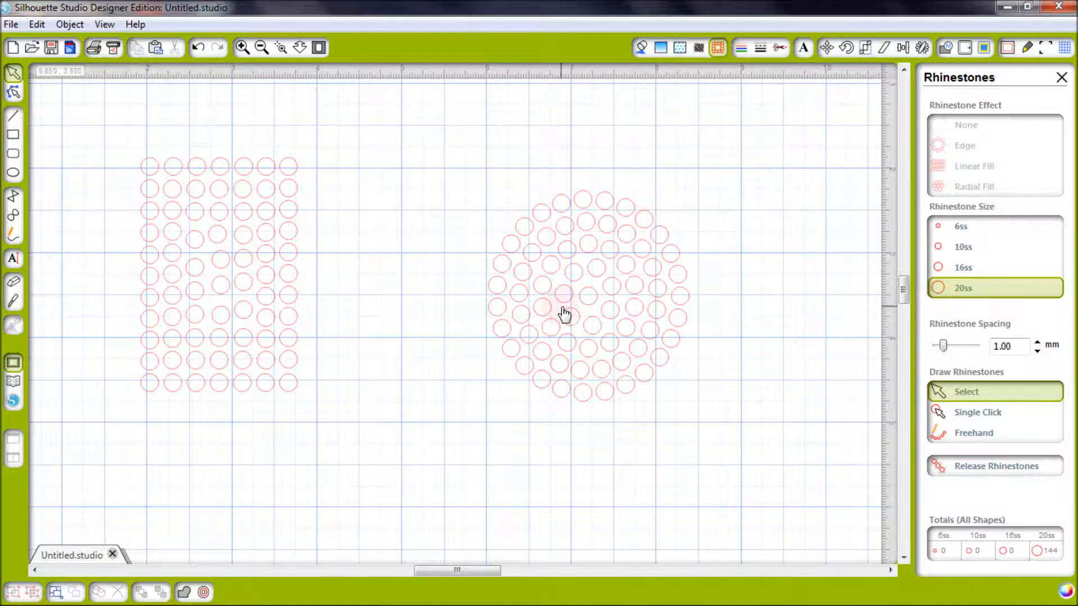
Set the rhinestone size of the radially filled circle to 10ss.
click(948, 271)
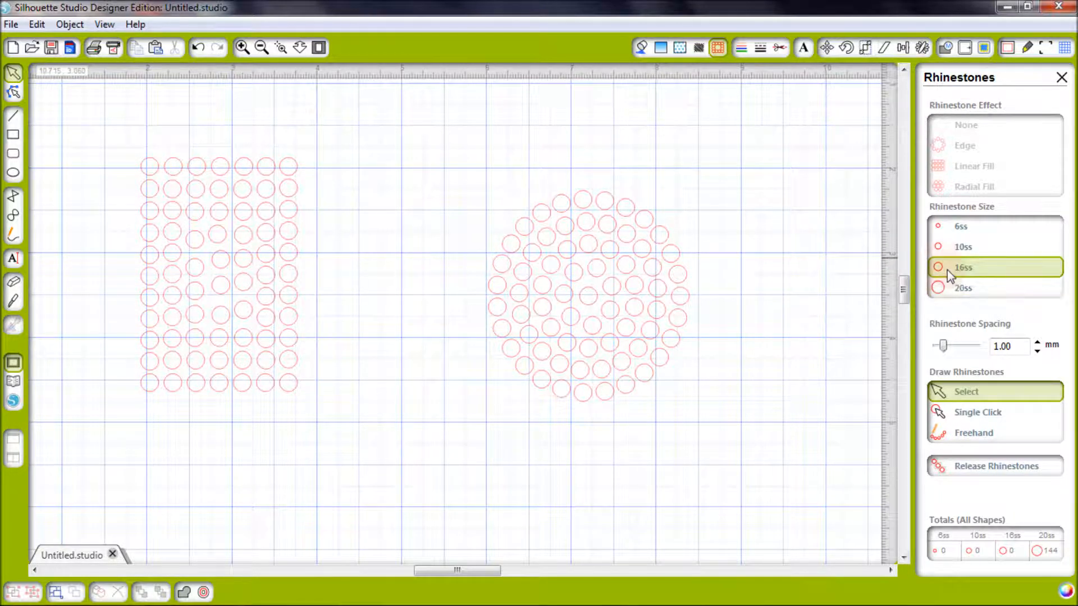
click(679, 298)
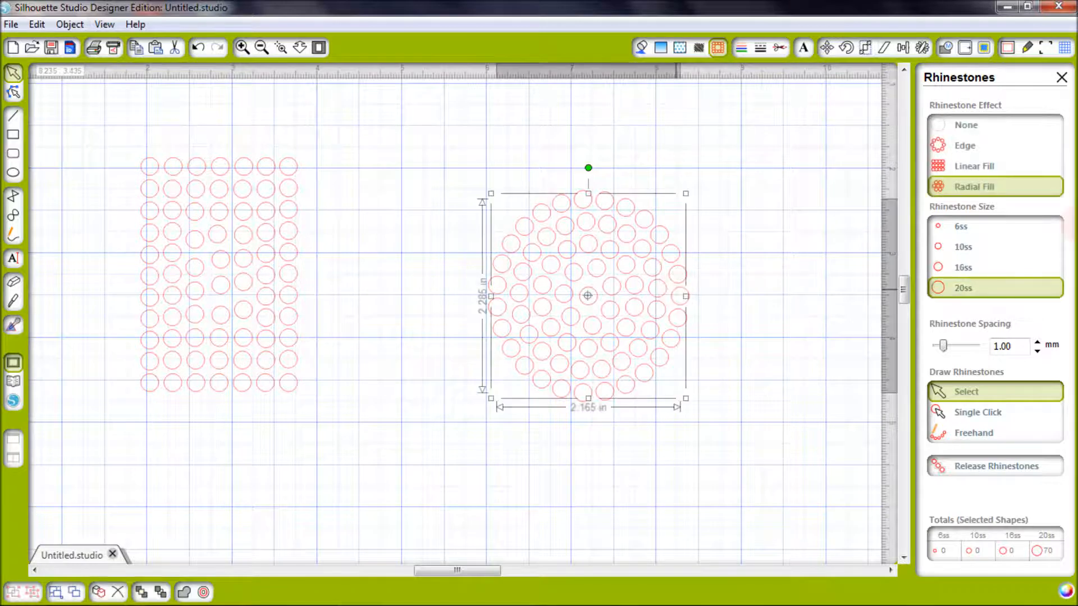
click(952, 252)
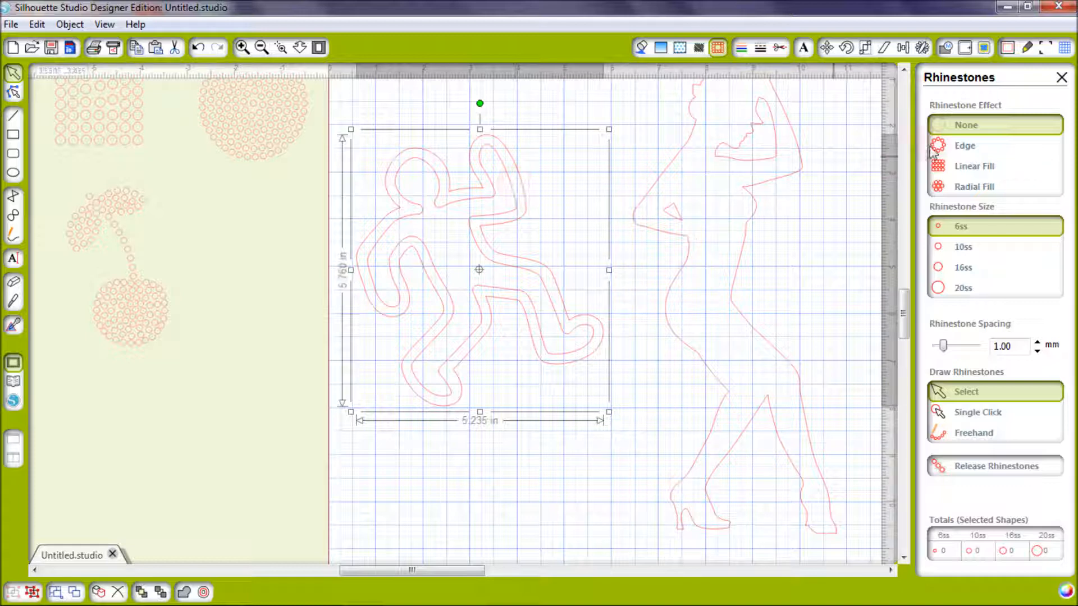
Apply the Edge rhinestone effect to the sprawled body outline and try the 10ss, 16ss and 20ss sizes.
click(972, 151)
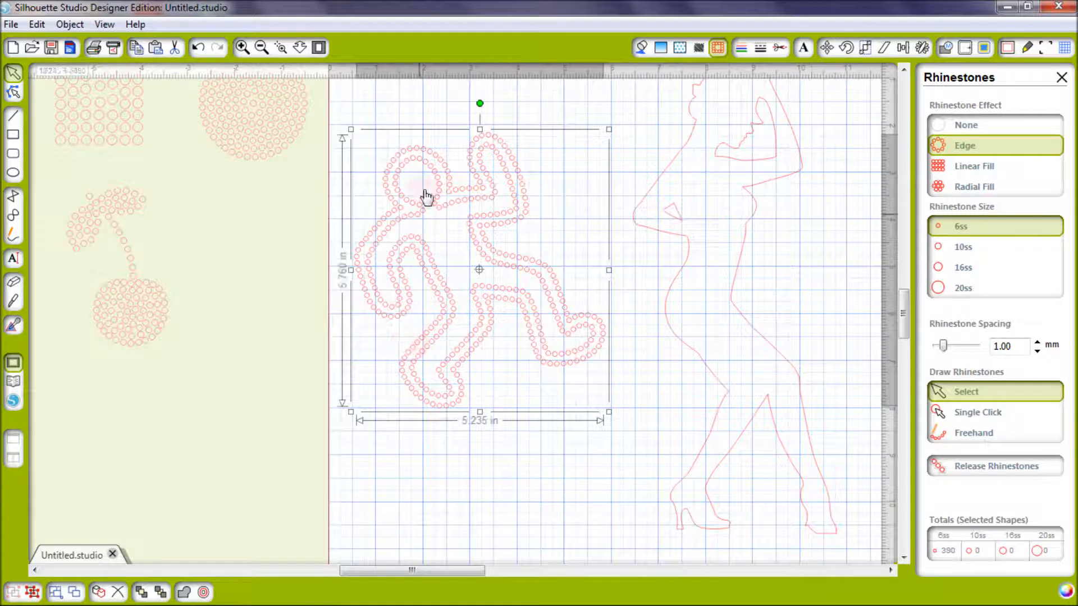
click(961, 251)
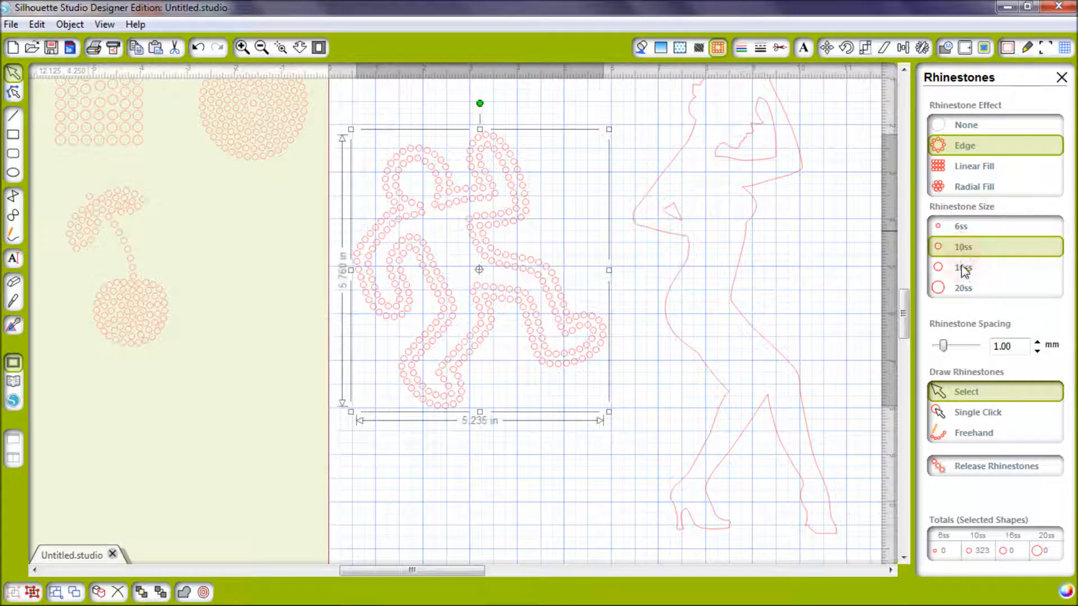
click(962, 268)
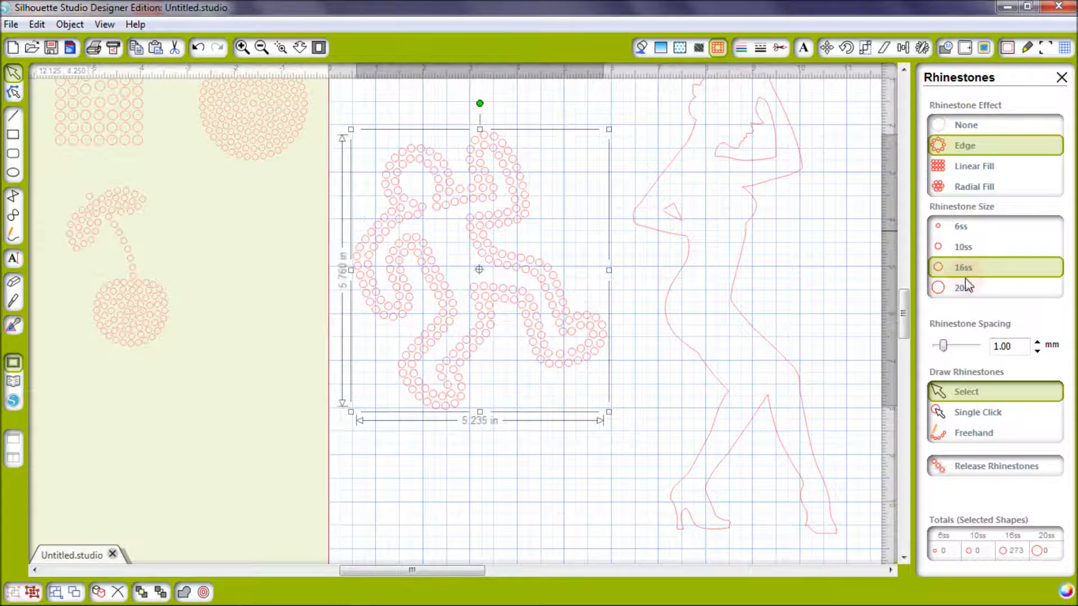
click(963, 288)
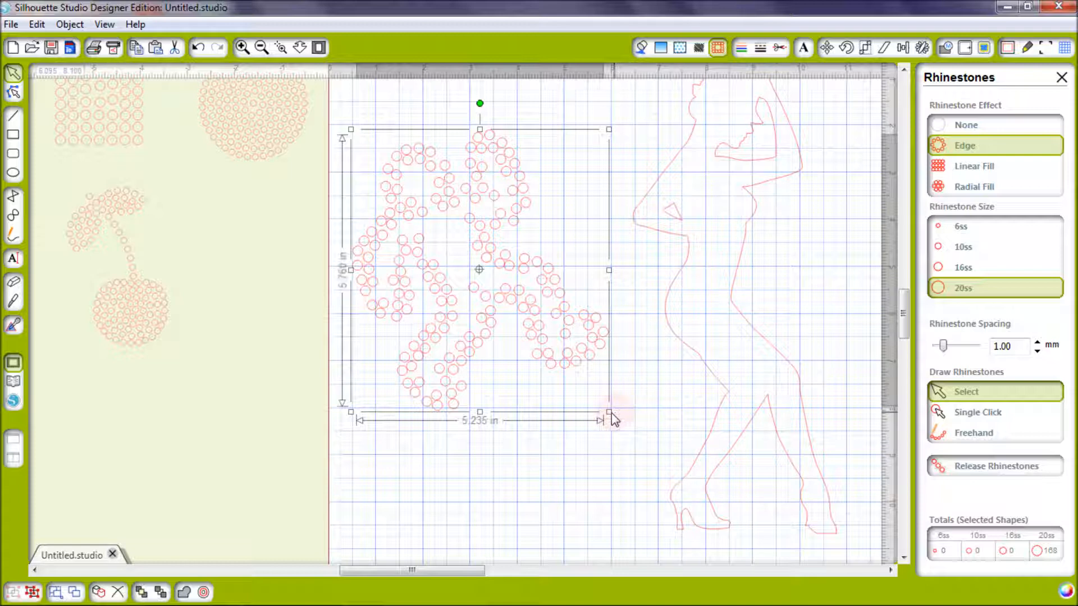
Enlarge the rhinestone body outline proportionally to about 6.8 by 7.5 in.
drag(611, 417, 650, 463)
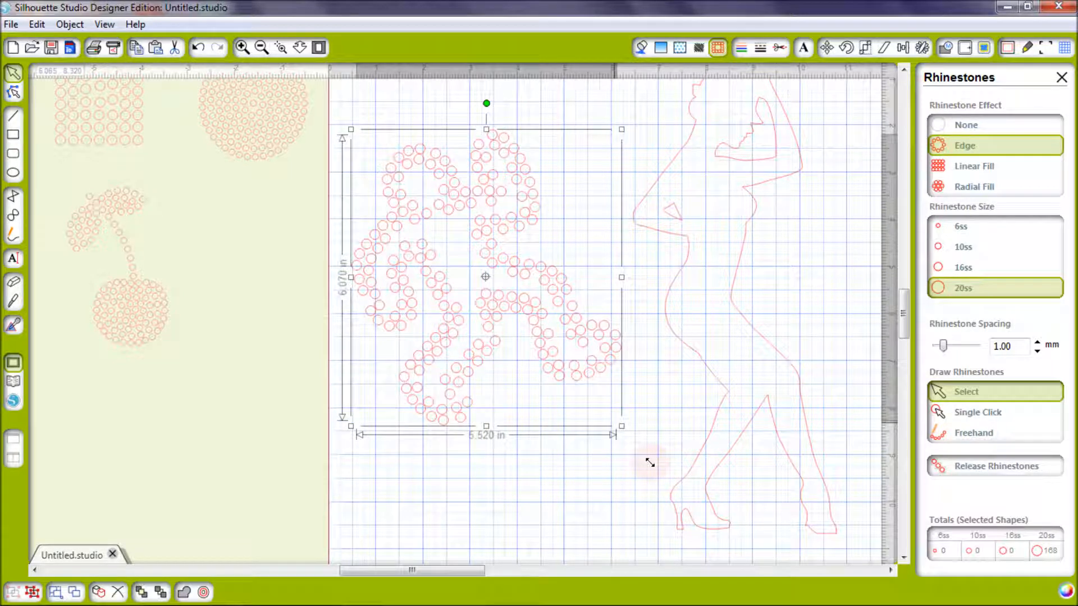
drag(650, 463, 676, 486)
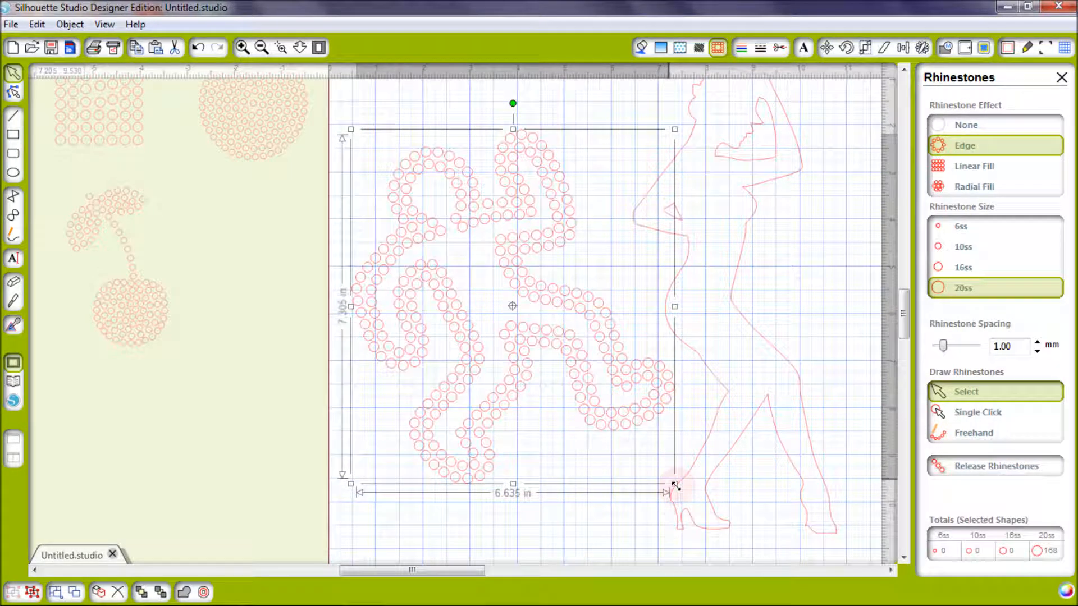
drag(677, 487, 683, 494)
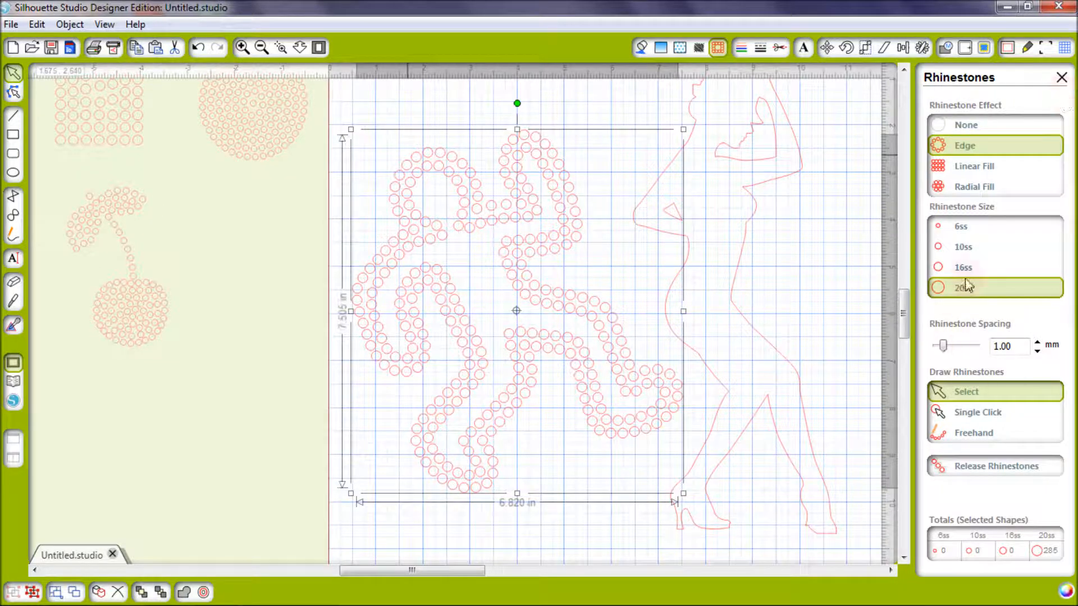
Set the body outline's rhinestones to 10ss and scale the figure down proportionally.
click(967, 248)
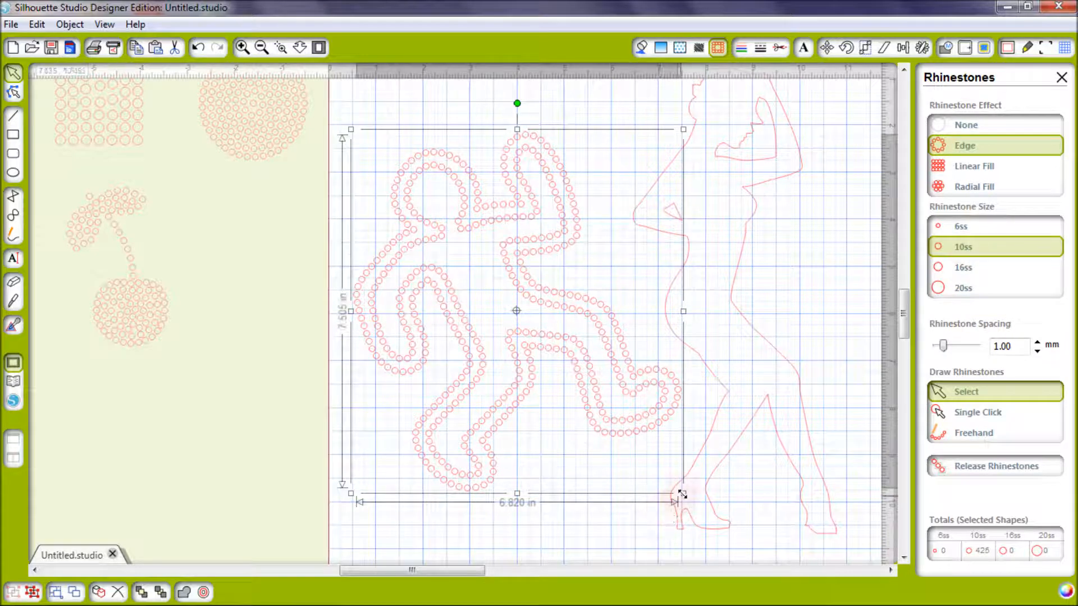
drag(616, 393, 587, 358)
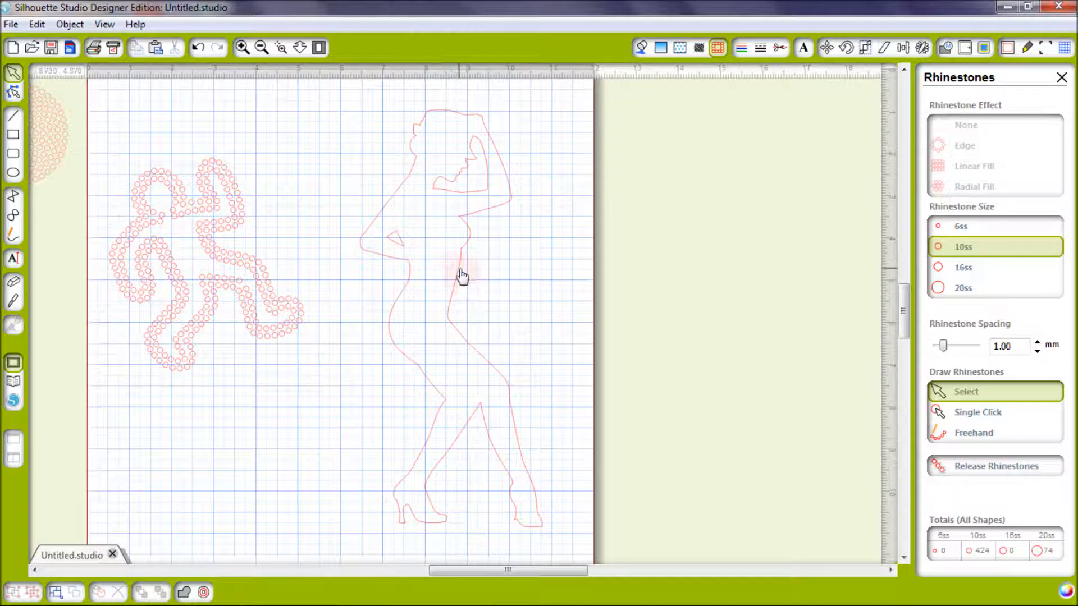
Apply the Edge rhinestone effect to the standing woman silhouette, trying 20ss stones and returning to 10ss.
click(461, 275)
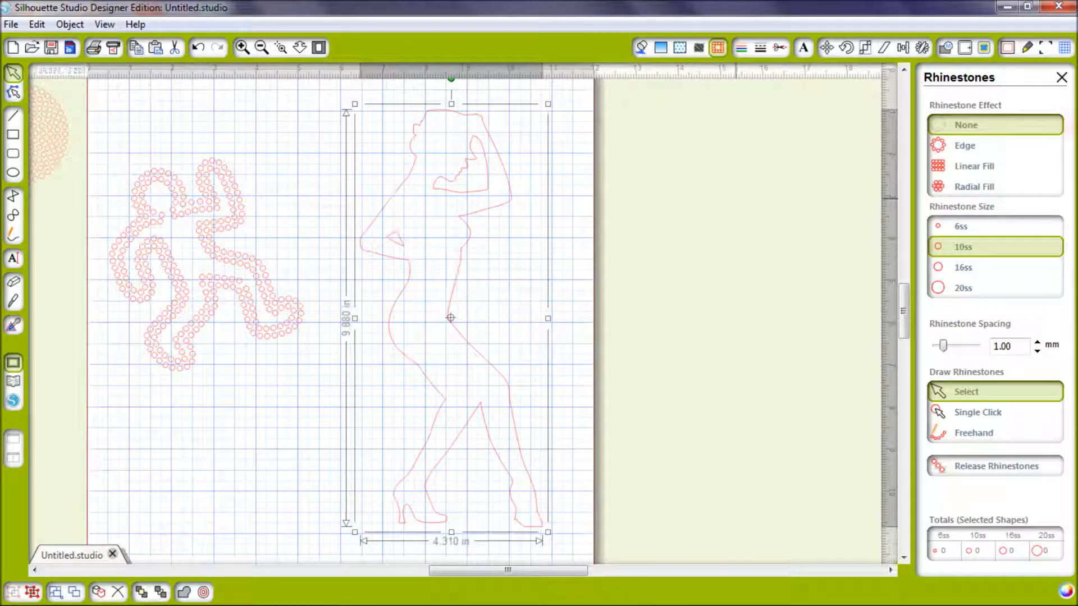
click(969, 150)
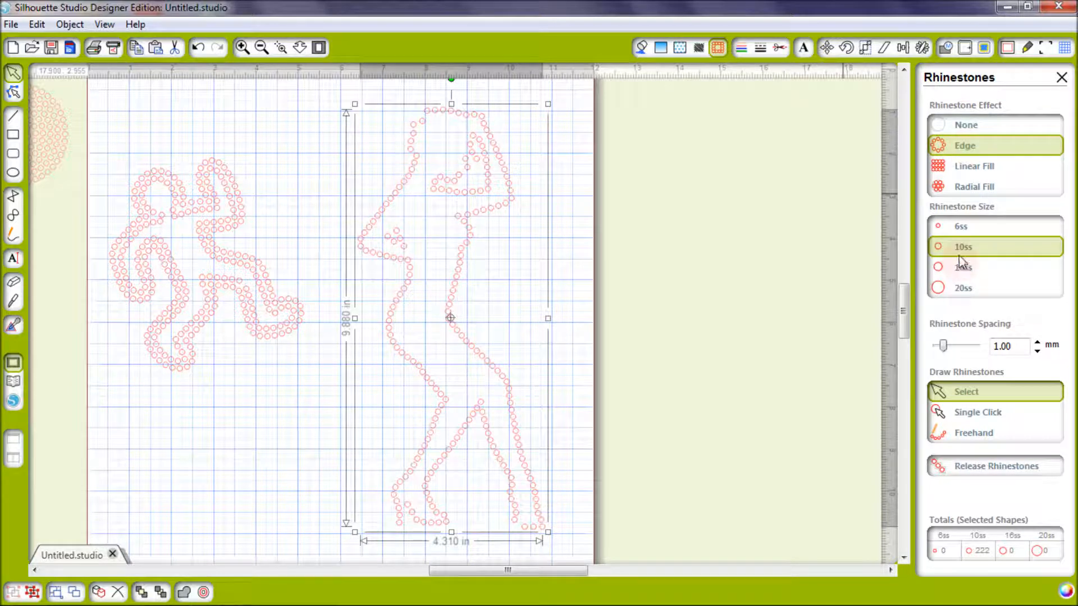
click(964, 288)
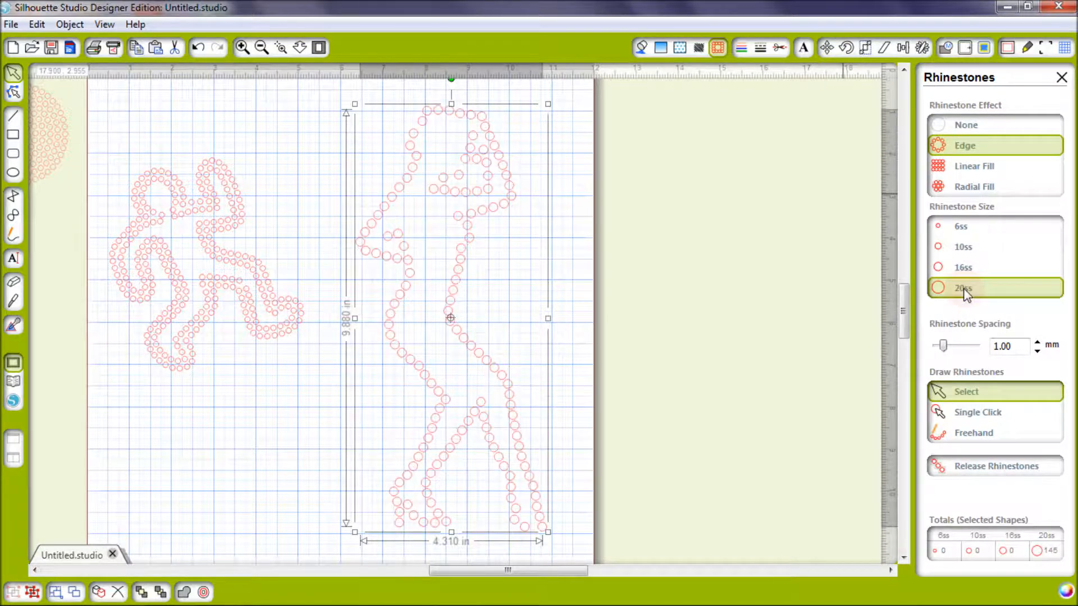
click(966, 253)
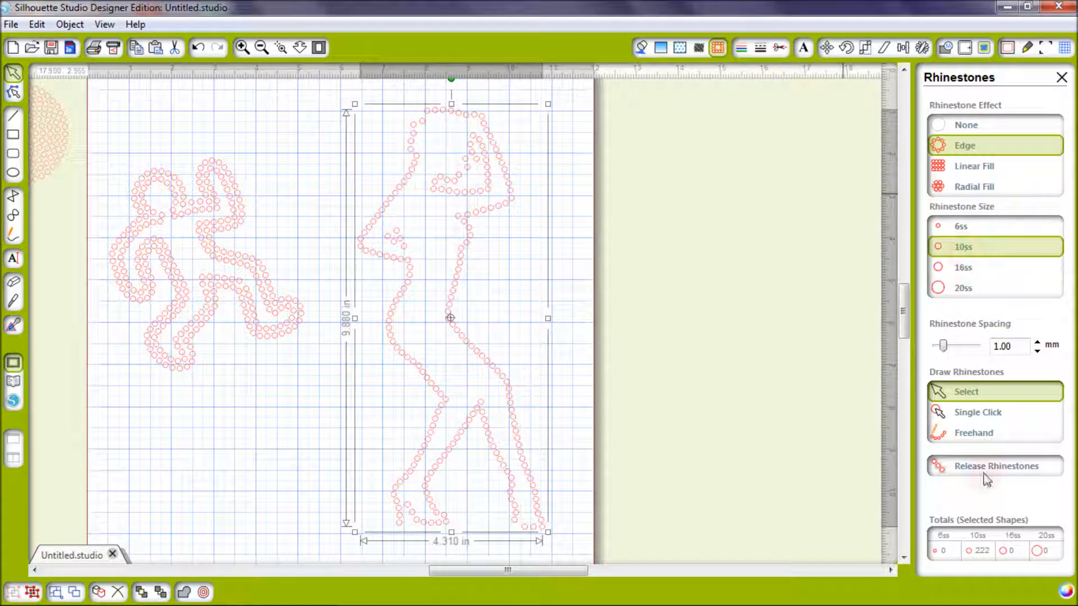
Fill the woman silhouette with 10ss rhinestones using Linear Fill, and switch it to Radial Fill.
click(976, 167)
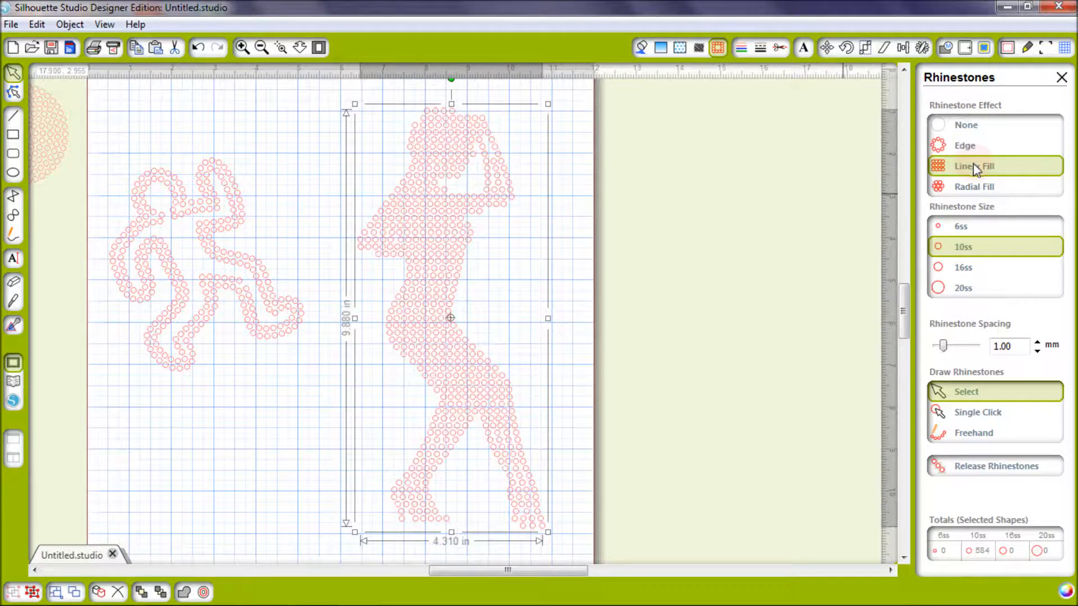
click(972, 187)
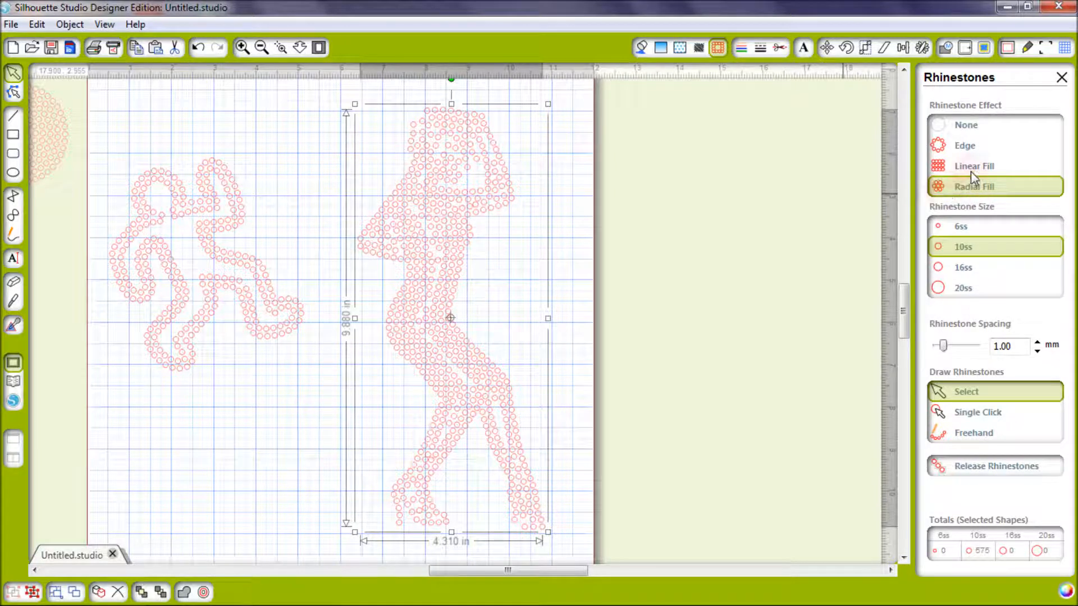
Switch the woman silhouette to Linear Fill and place three single 10ss rhinestones in the gaps along her raised arm.
click(971, 170)
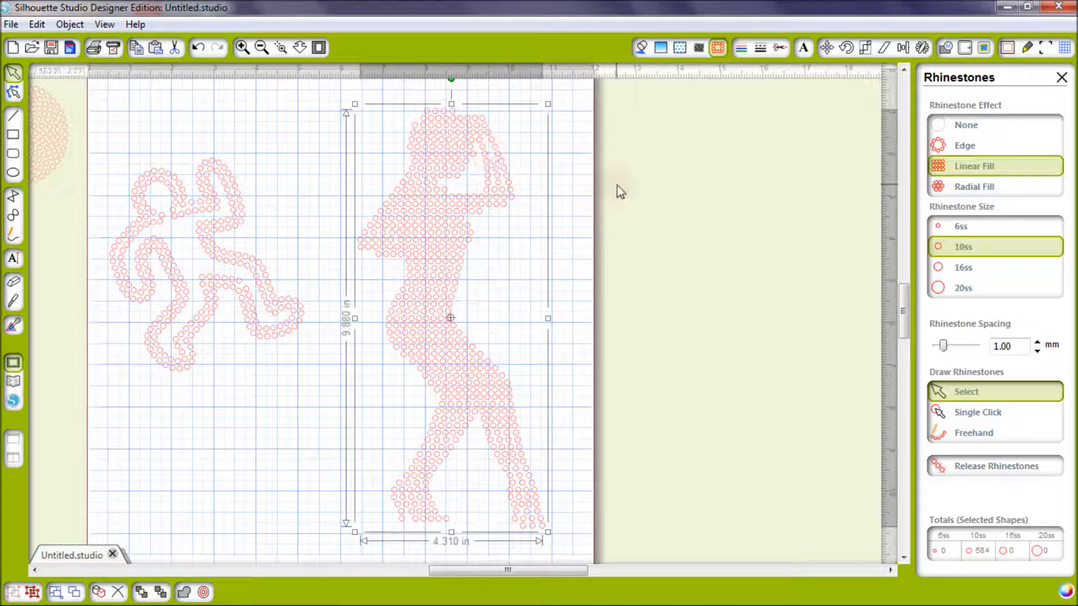
click(280, 48)
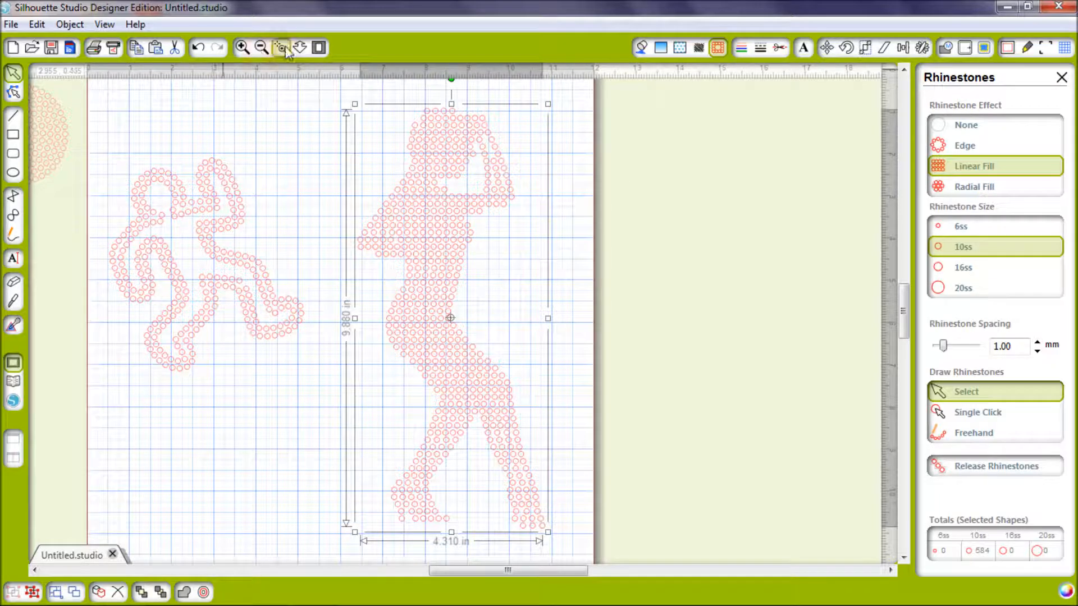
drag(427, 117, 561, 197)
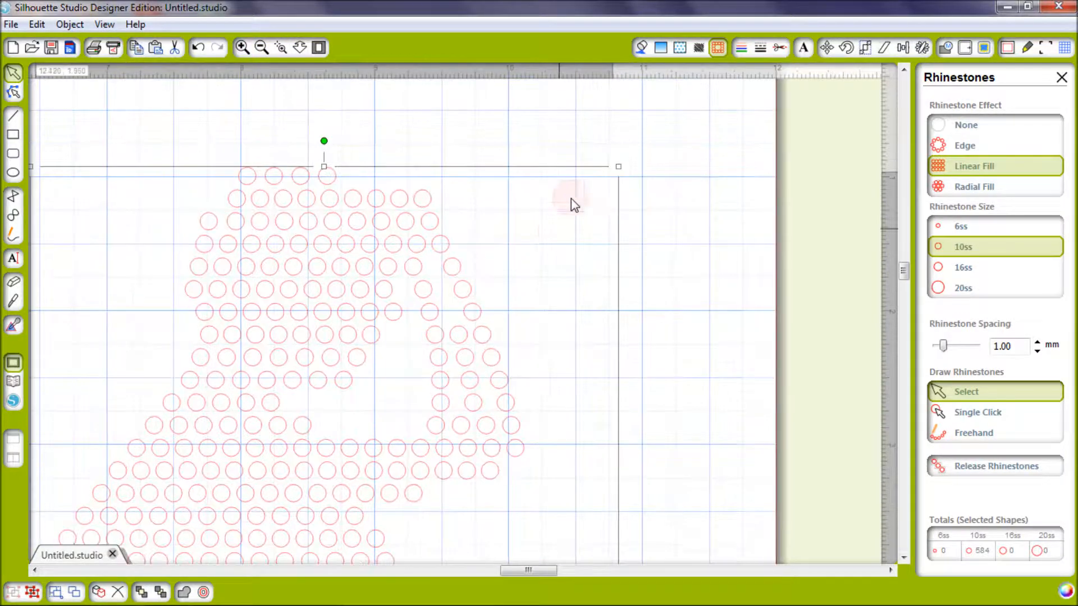
click(995, 411)
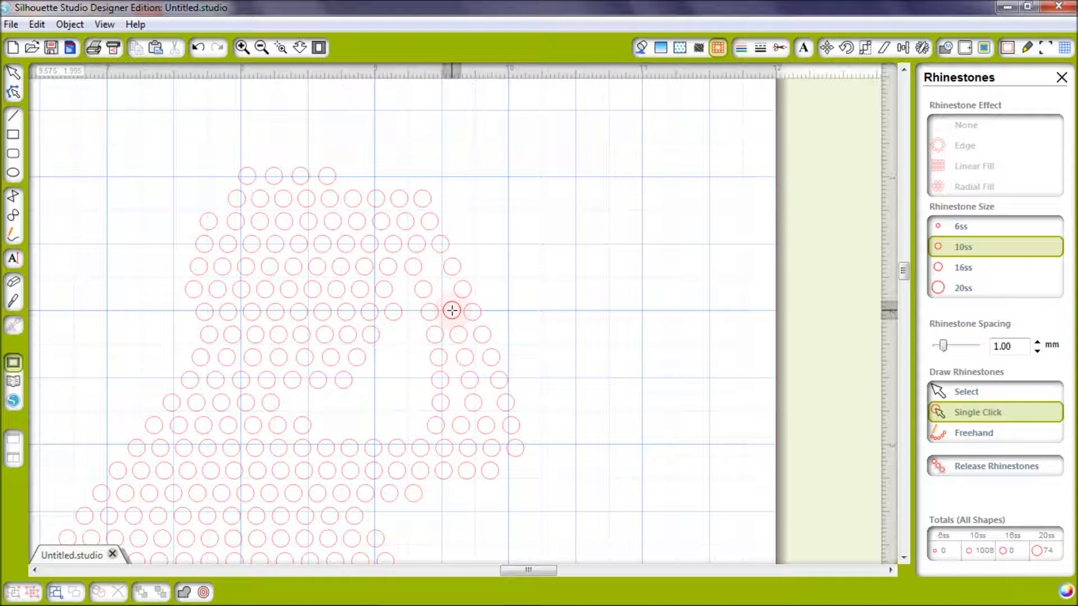
click(451, 311)
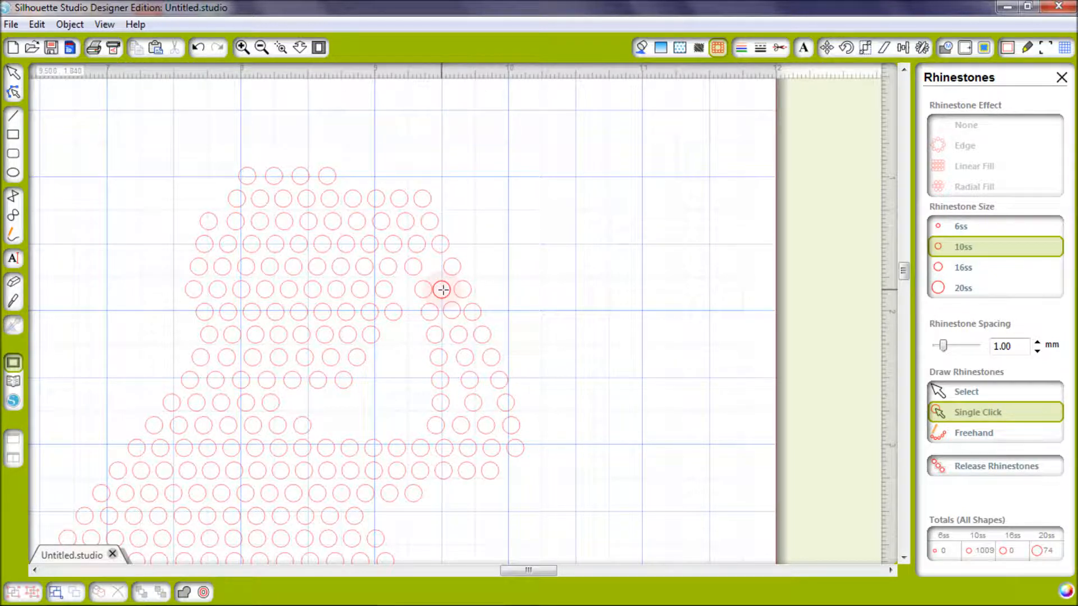
click(443, 289)
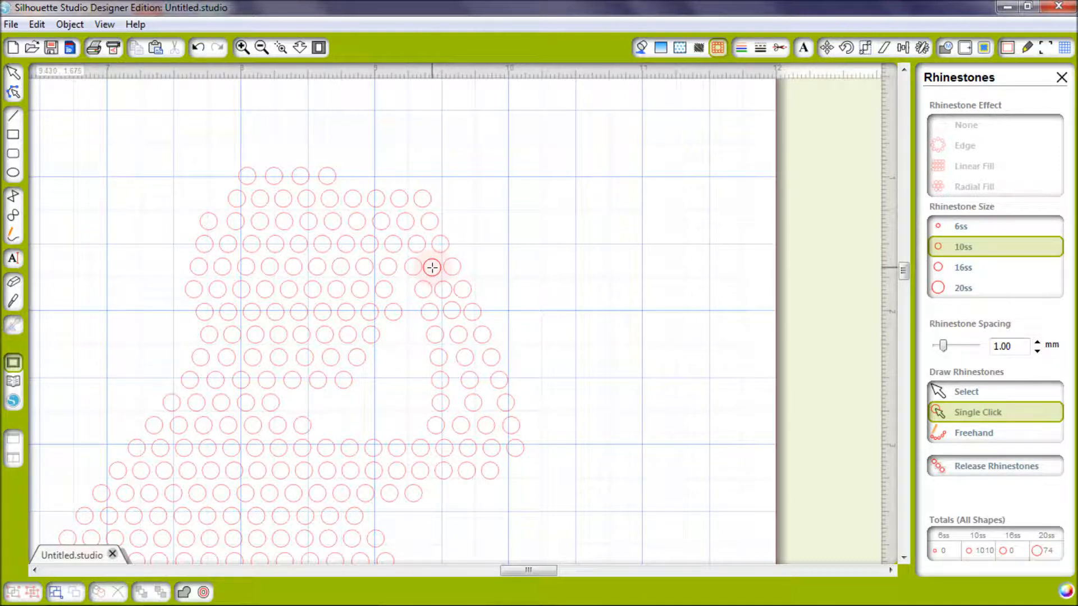
click(612, 374)
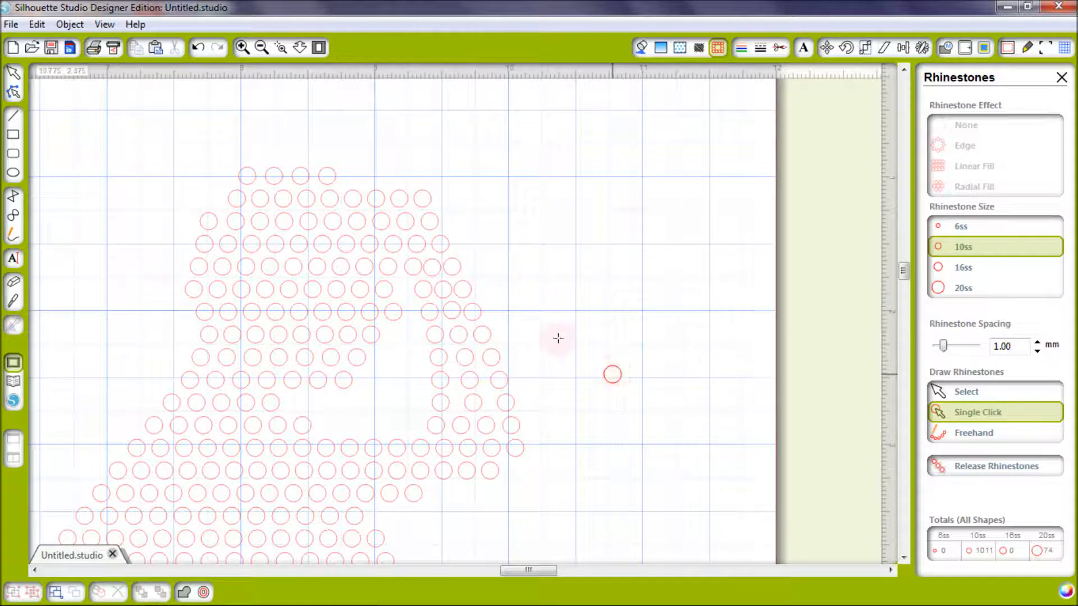
Check the whole woman silhouette with the extra rhinestones in the arm.
click(259, 53)
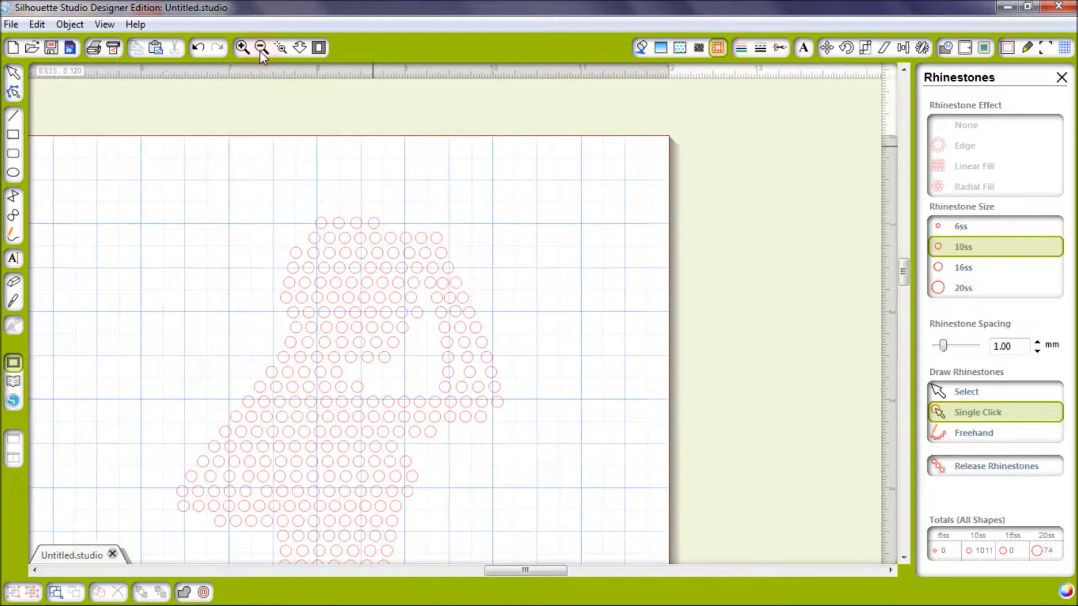
click(260, 52)
click(260, 51)
click(260, 52)
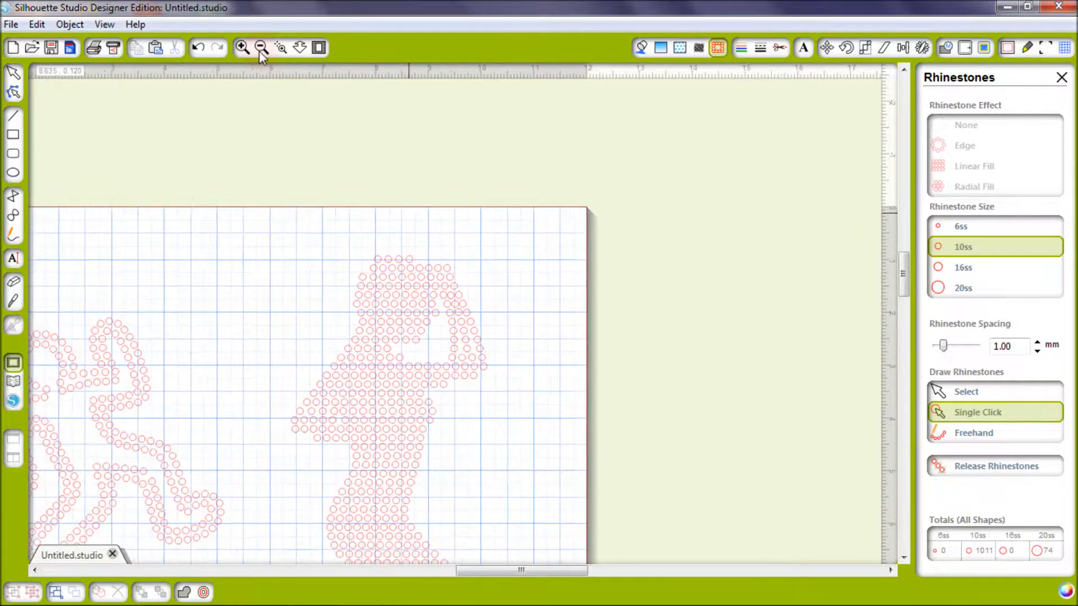
click(259, 51)
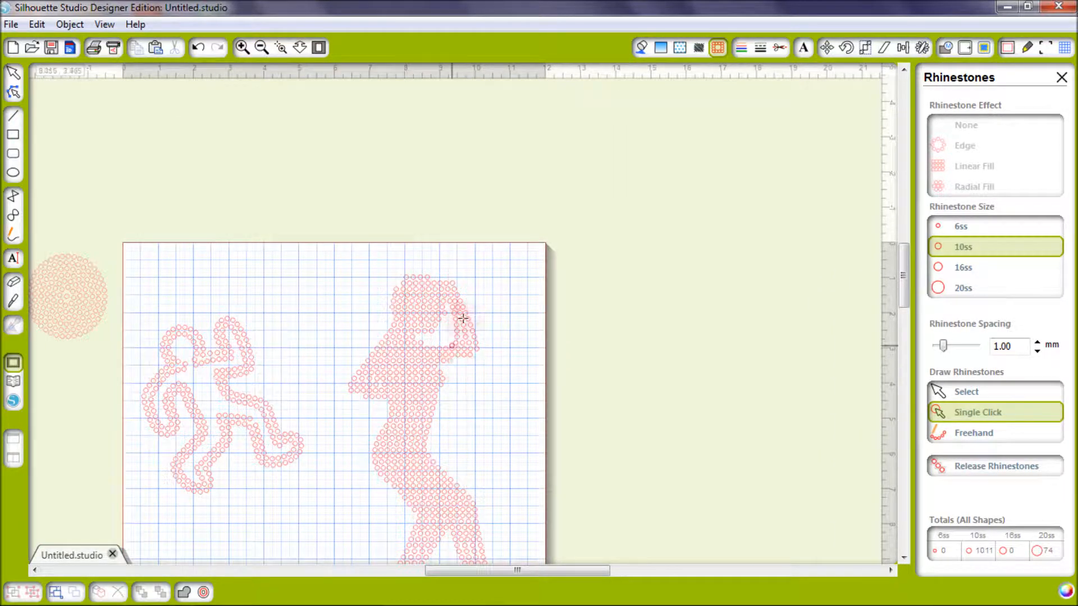
click(484, 342)
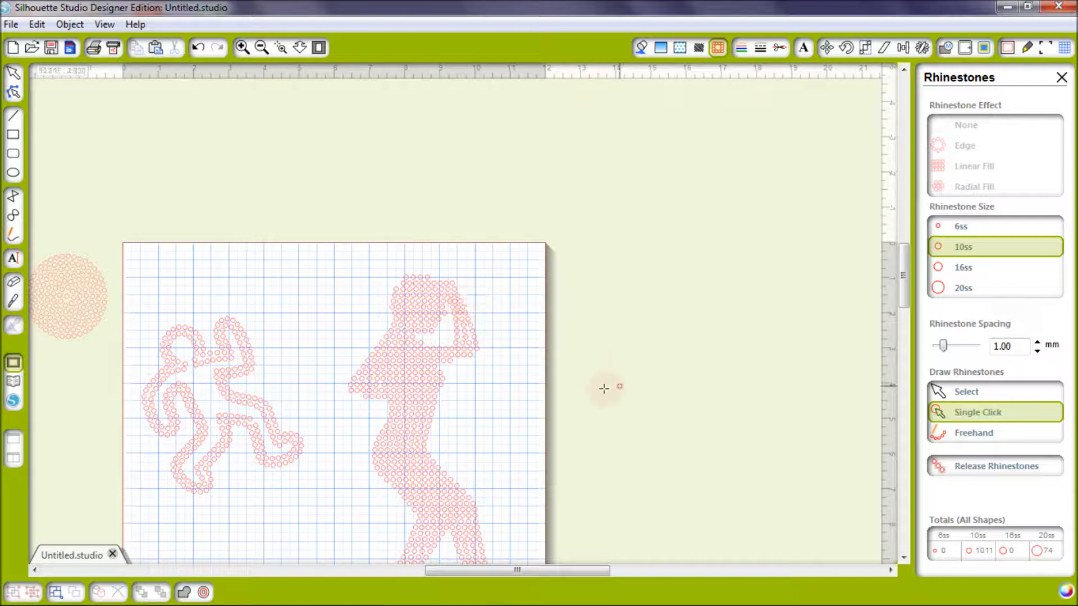
scroll(604, 387, down, 5)
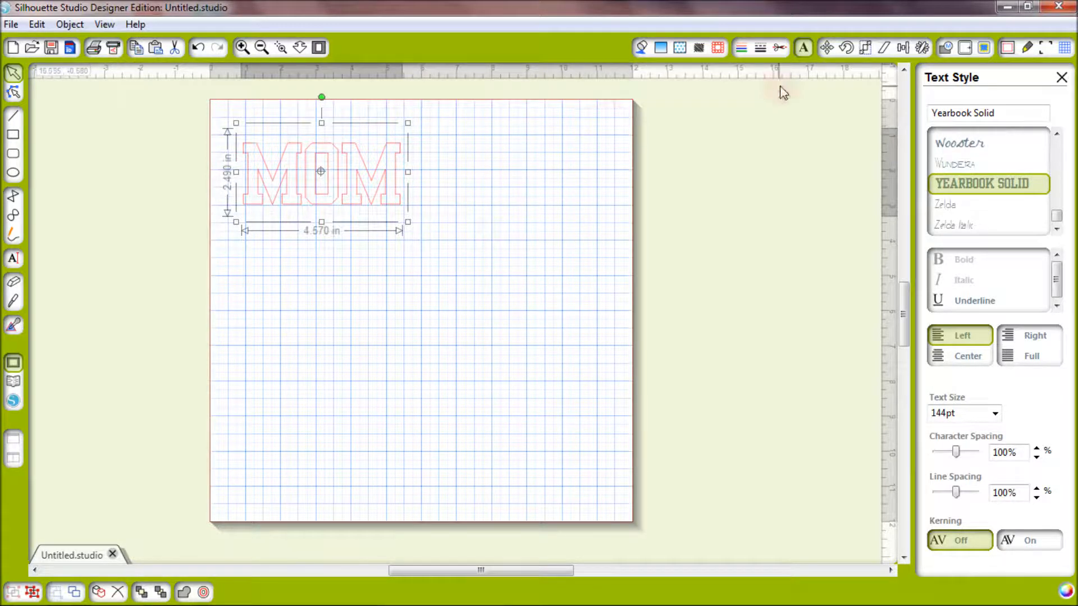
Apply the Edge rhinestone effect with 10ss stones to the MOM text and enlarge it proportionally to about 6.8 by 3.7 in.
click(718, 48)
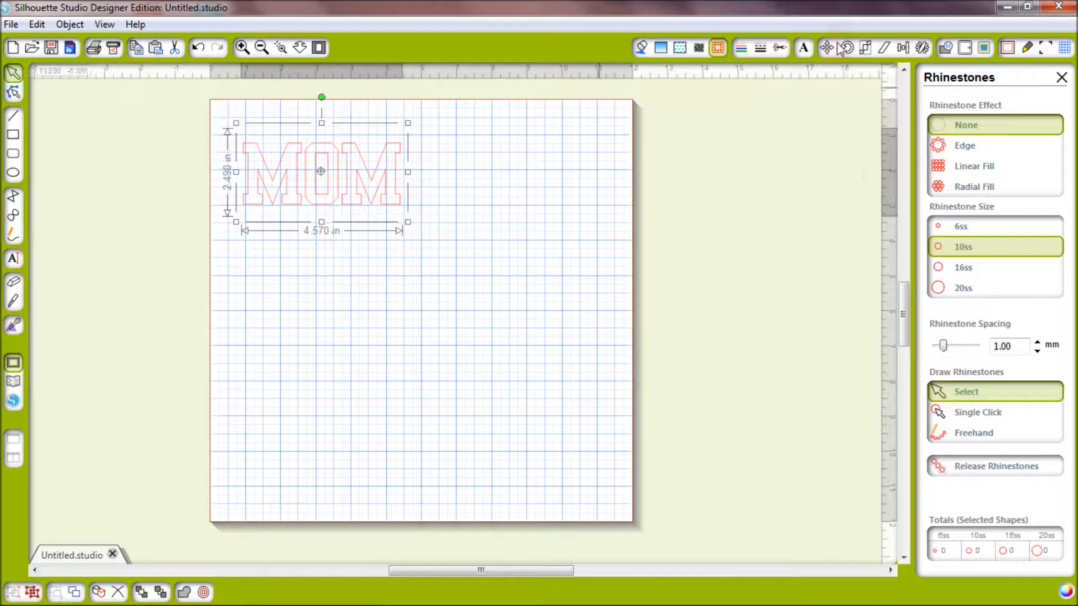
click(958, 149)
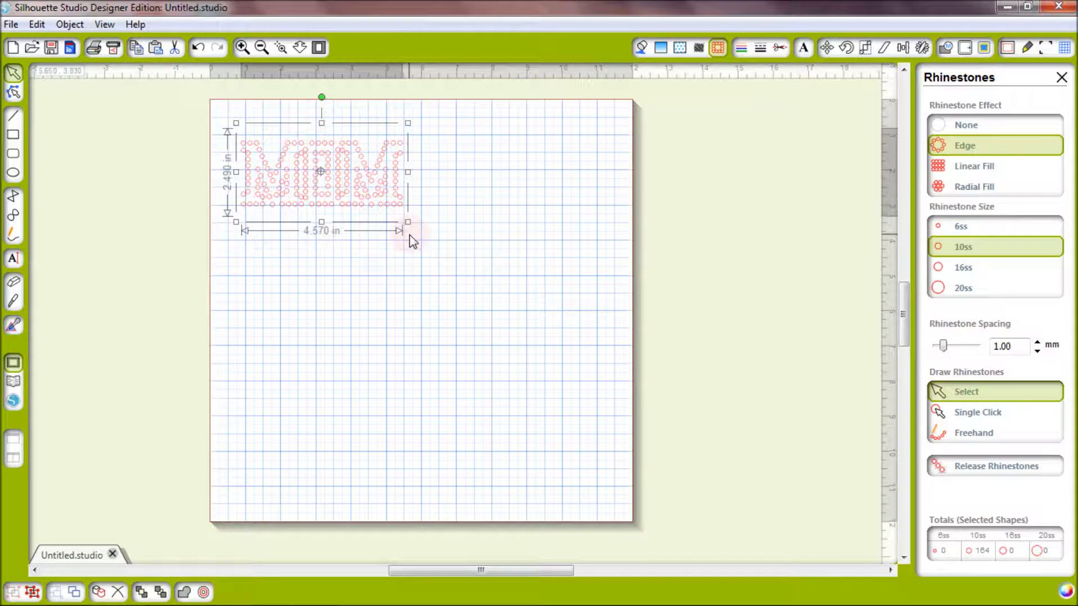
click(955, 229)
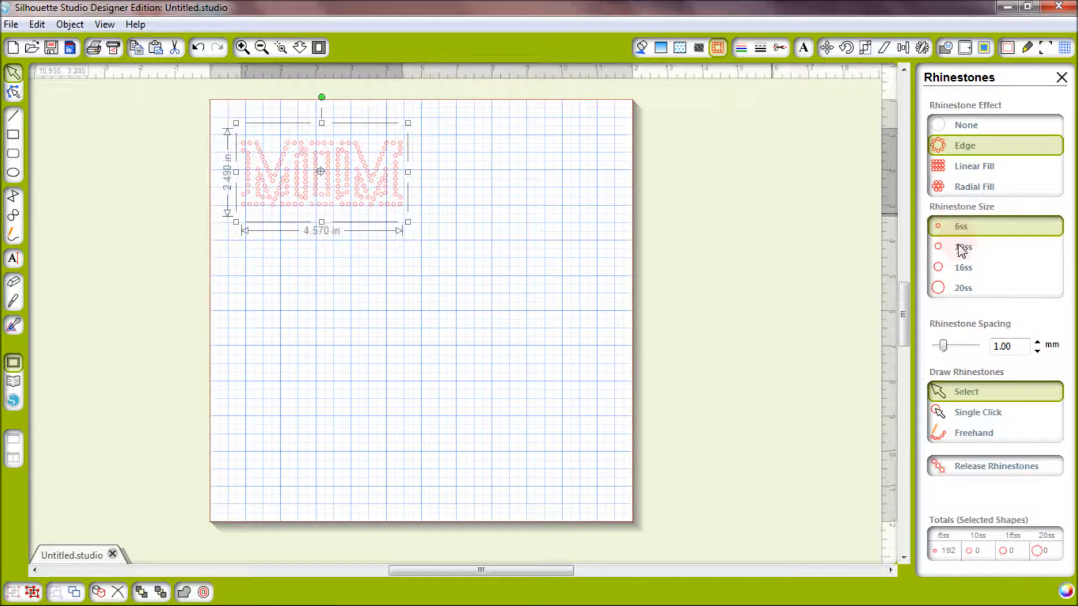
click(959, 273)
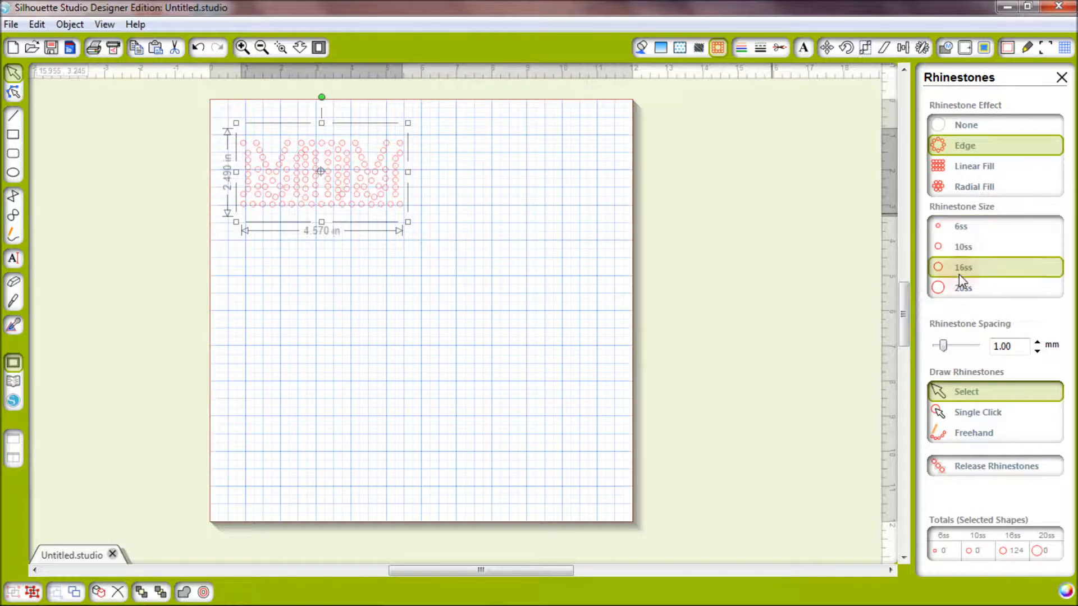
click(961, 248)
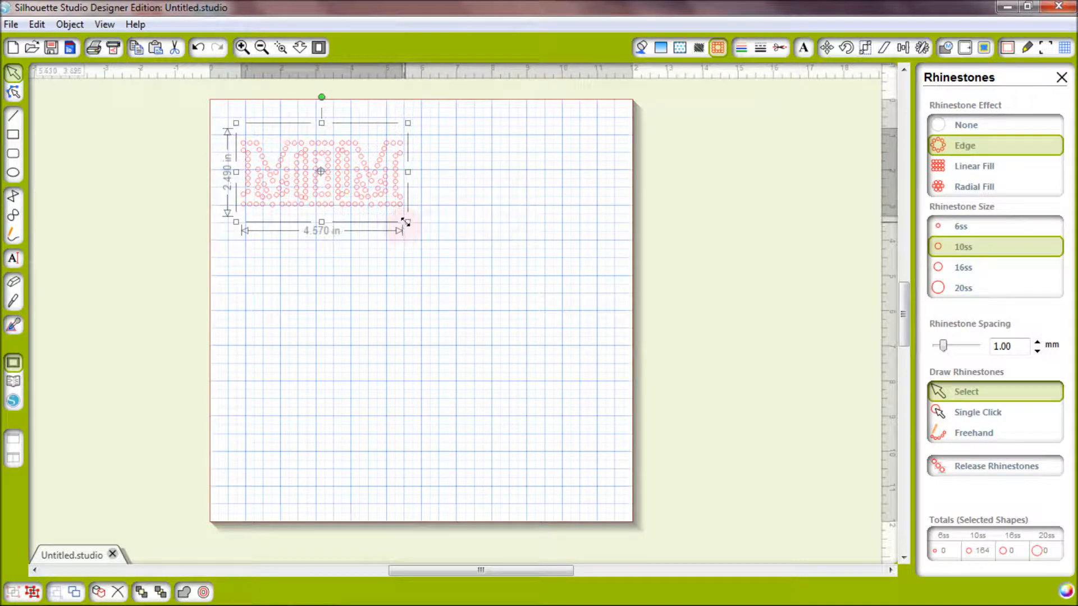
drag(408, 223, 474, 288)
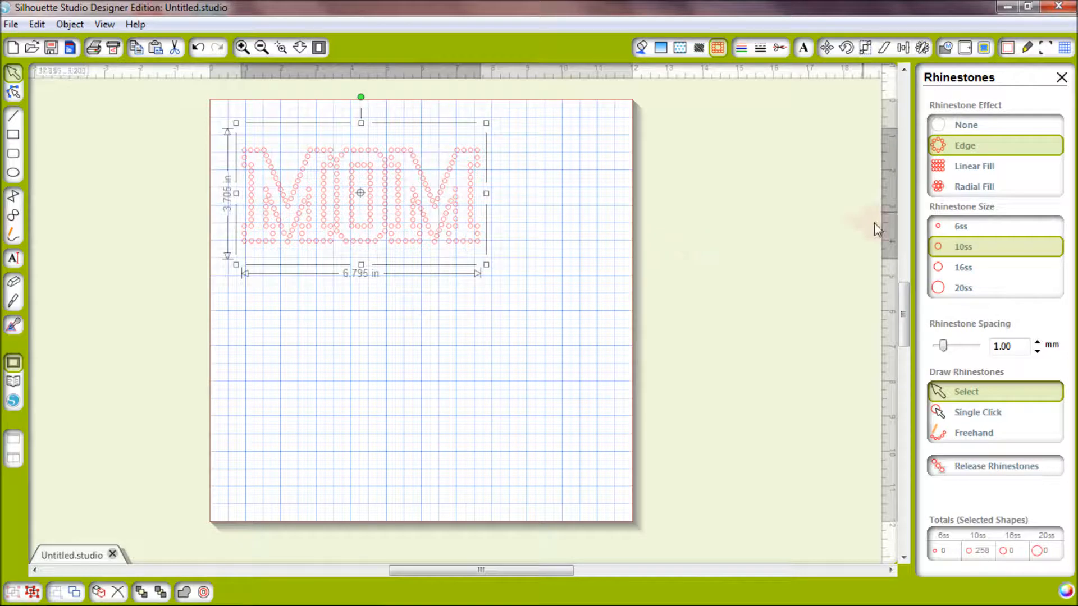
Try 6ss and 16ss stones on the enlarged MOM text, then 10ss Linear and Radial Fill, and return to Edge.
click(965, 226)
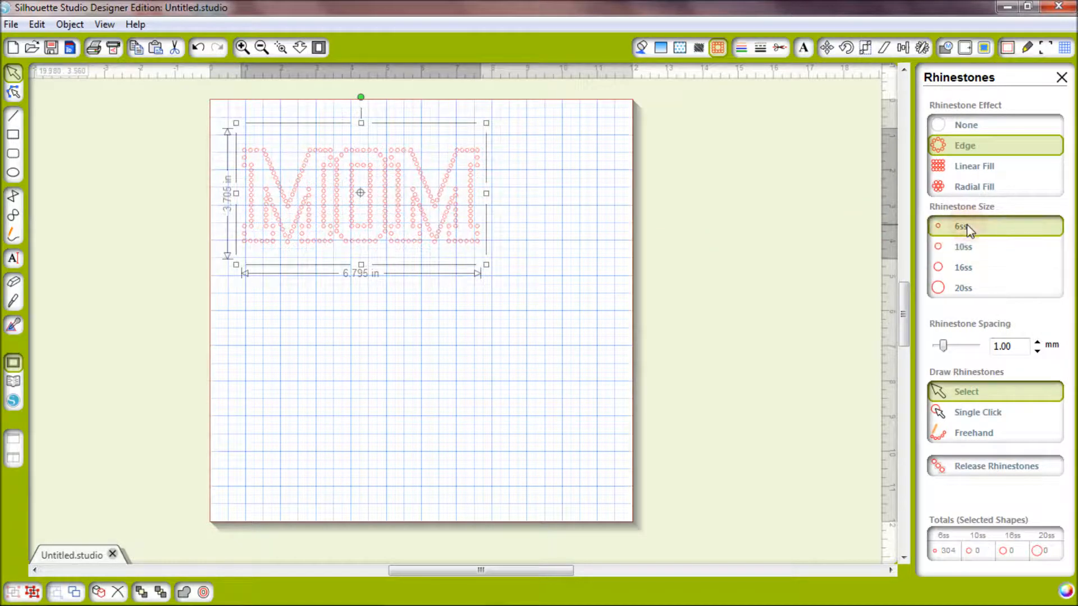
click(953, 271)
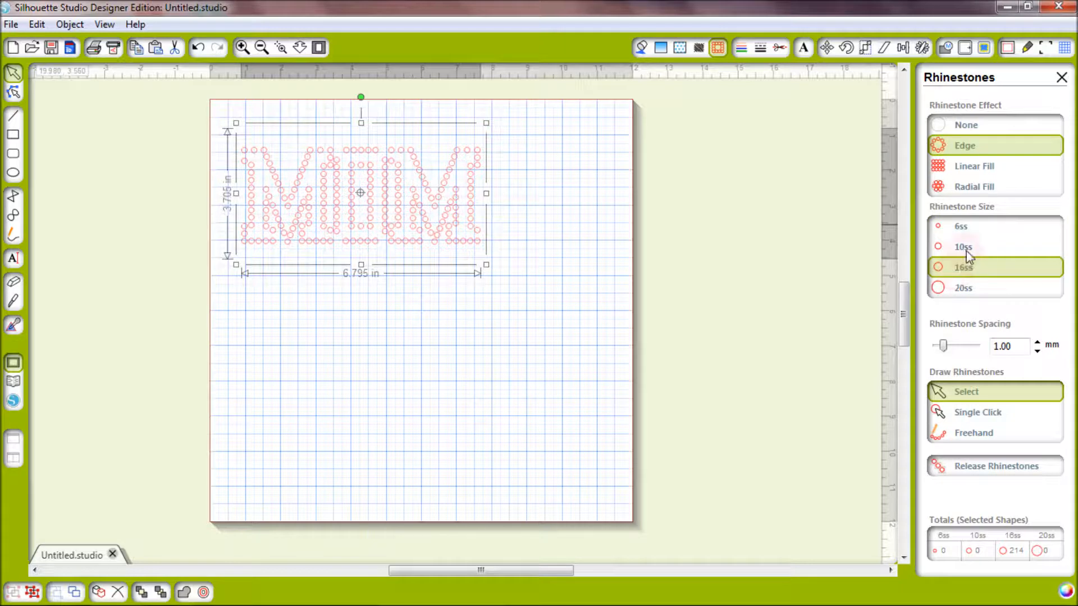
click(954, 247)
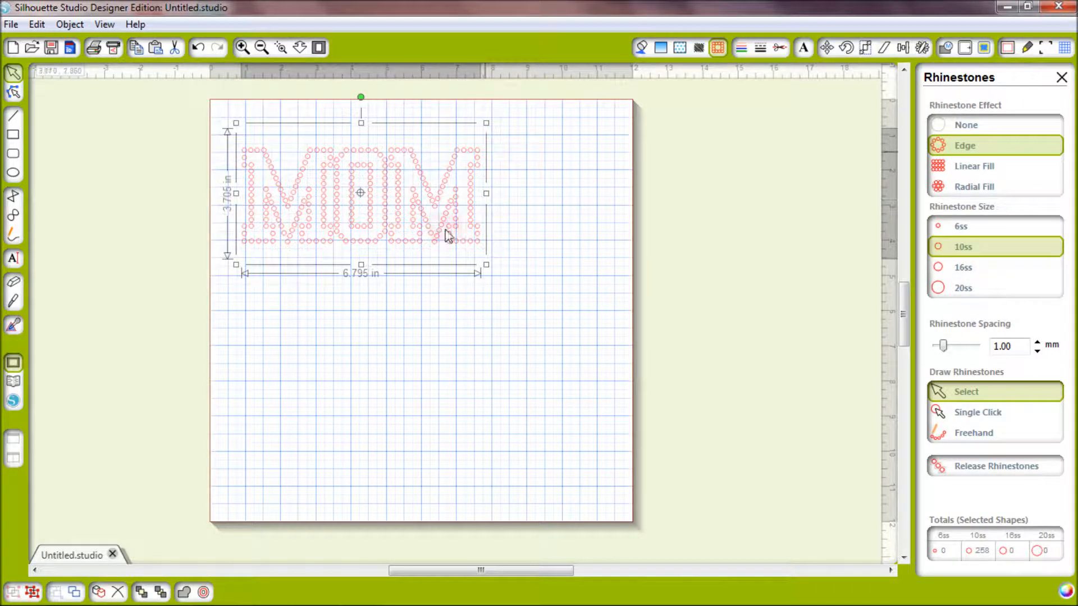
click(956, 170)
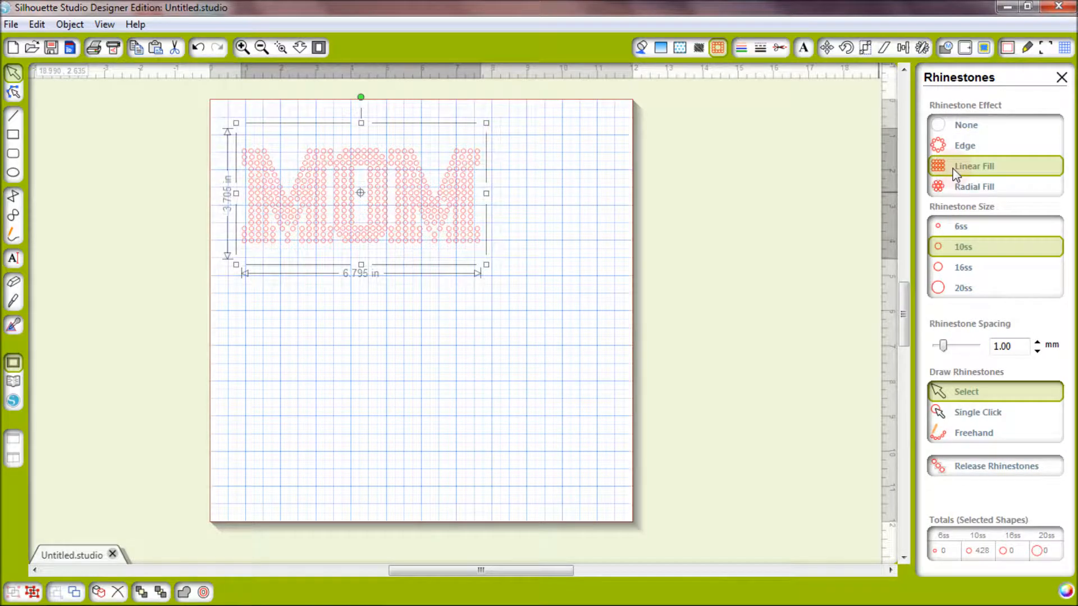
click(962, 192)
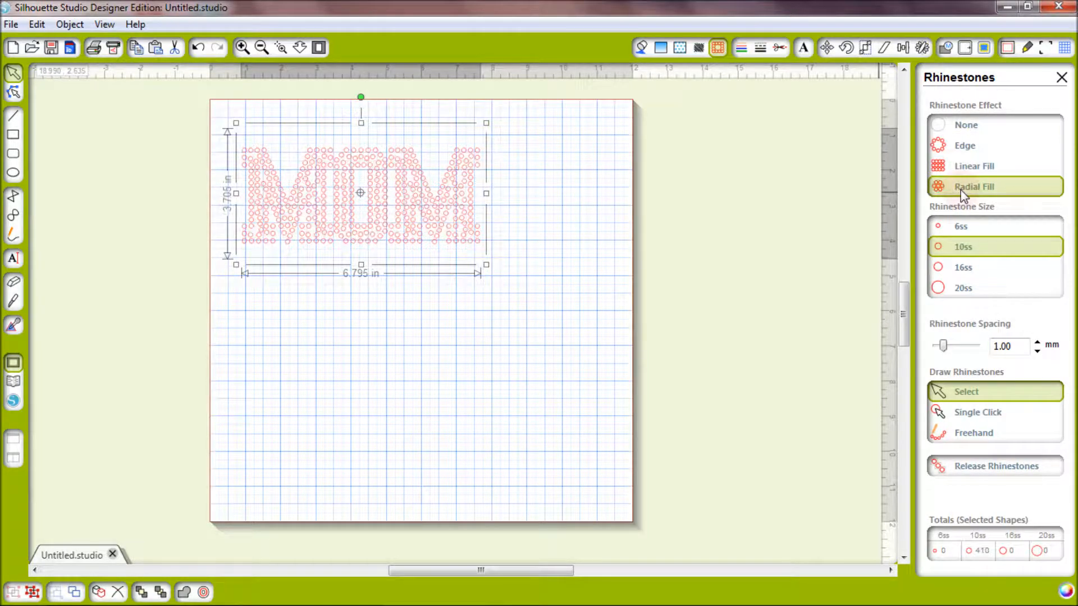
click(975, 145)
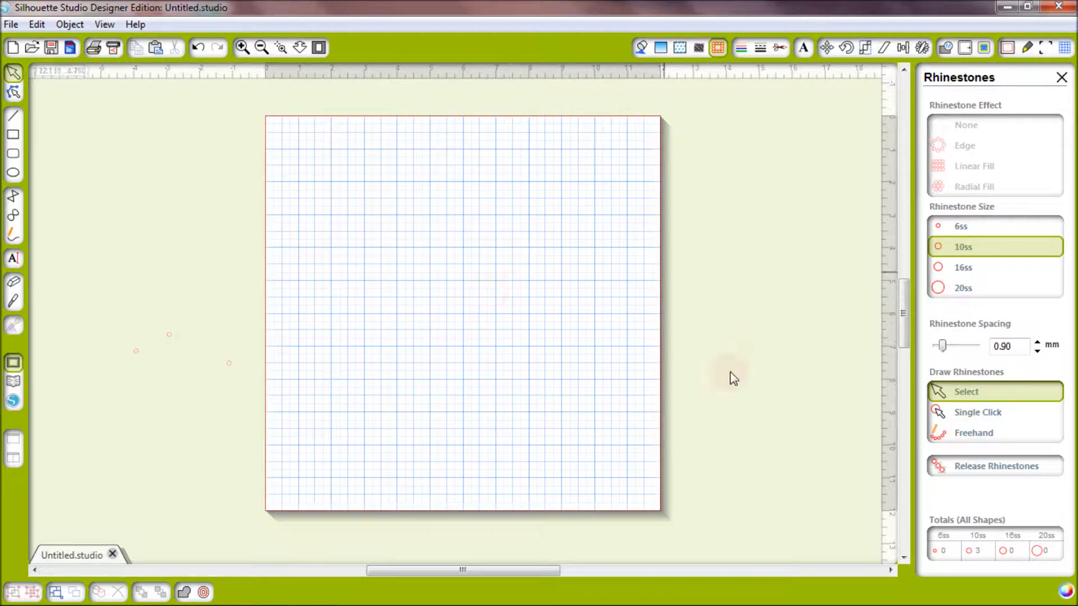
Draw a heart-like outline about 2.8 by 3.5 in from two freehand strokes of 10ss rhinestones in the page's upper part.
click(977, 435)
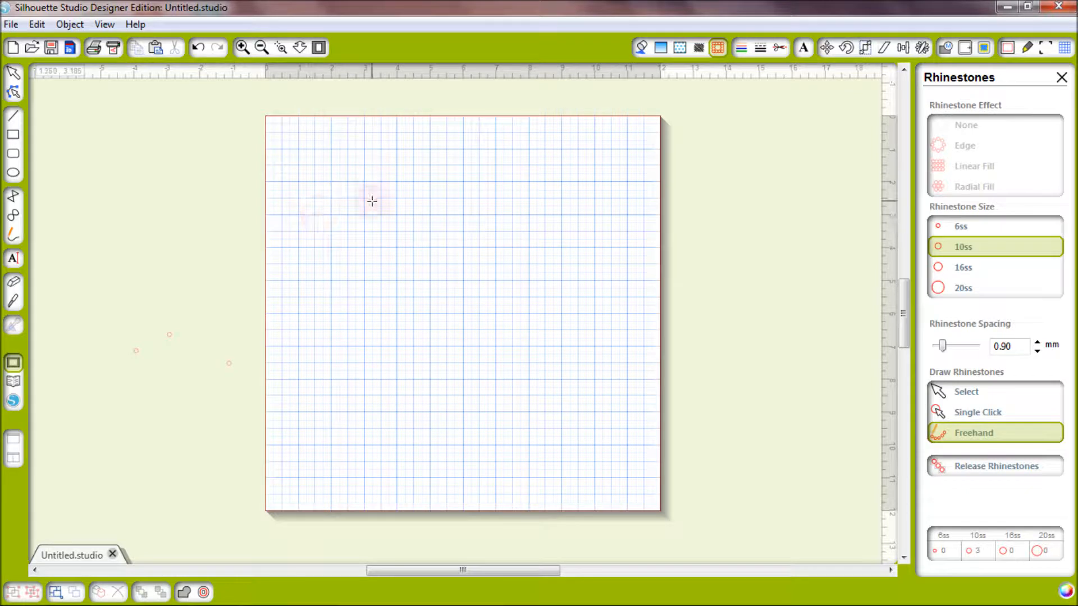
mouse_move(373, 200)
mouse_down()
mouse_move(357, 164)
mouse_move(336, 229)
mouse_move(419, 267)
mouse_move(412, 243)
mouse_up()
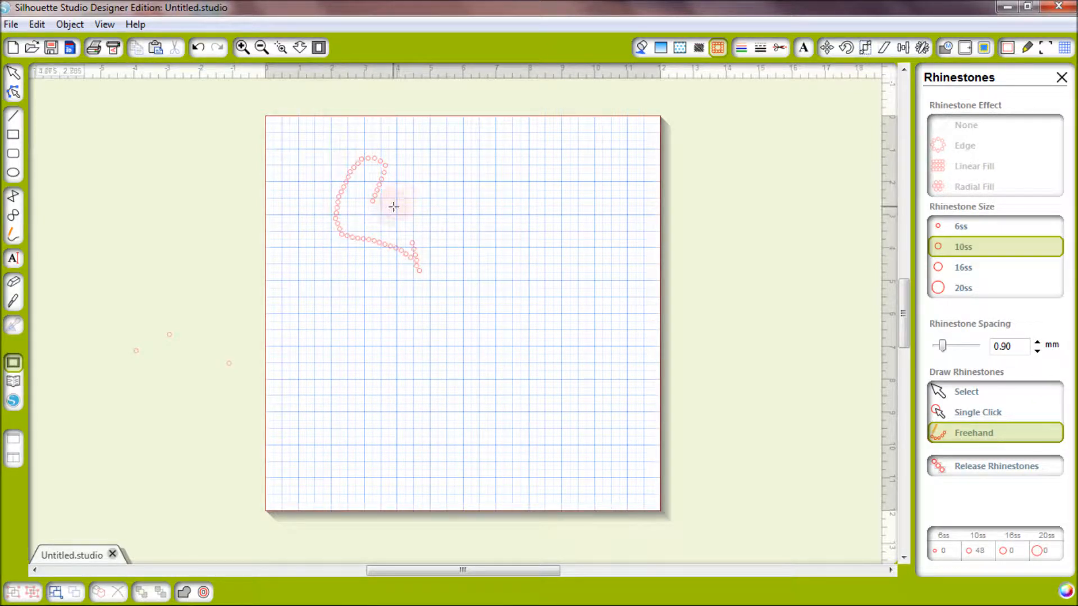
mouse_move(374, 202)
mouse_down()
mouse_move(406, 175)
mouse_move(423, 181)
mouse_move(410, 238)
mouse_up()
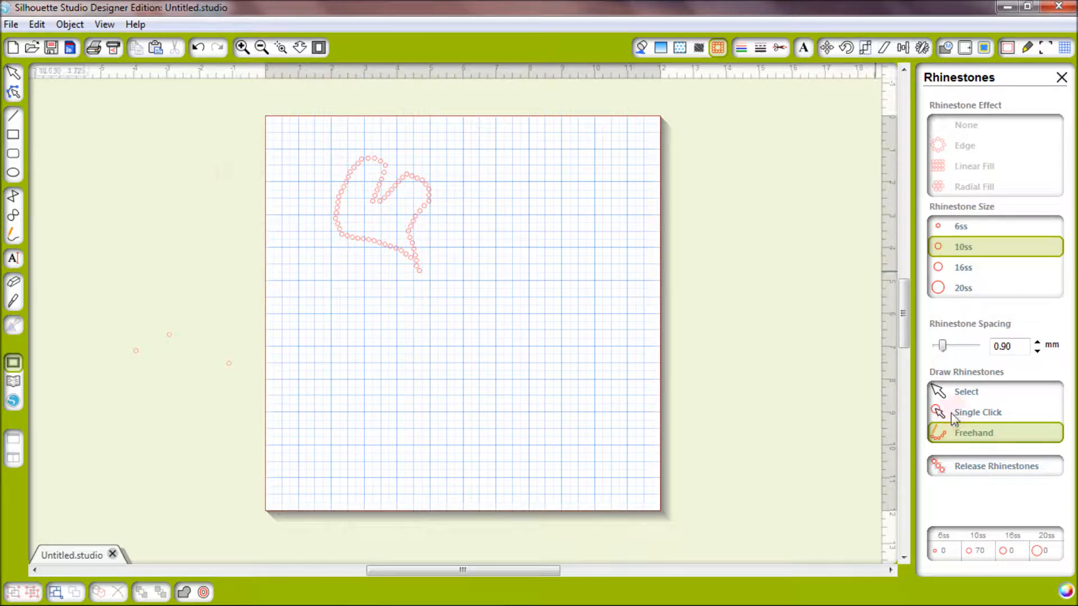
Select both freehand strokes and change their rhinestones to 16ss and finally to 20ss.
click(964, 396)
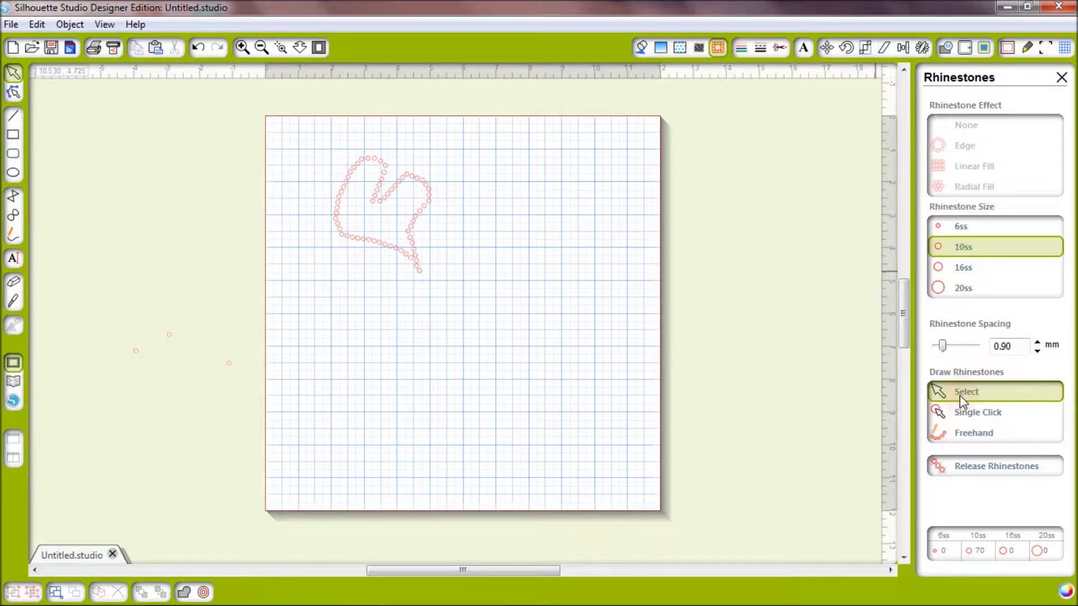
drag(322, 156, 454, 285)
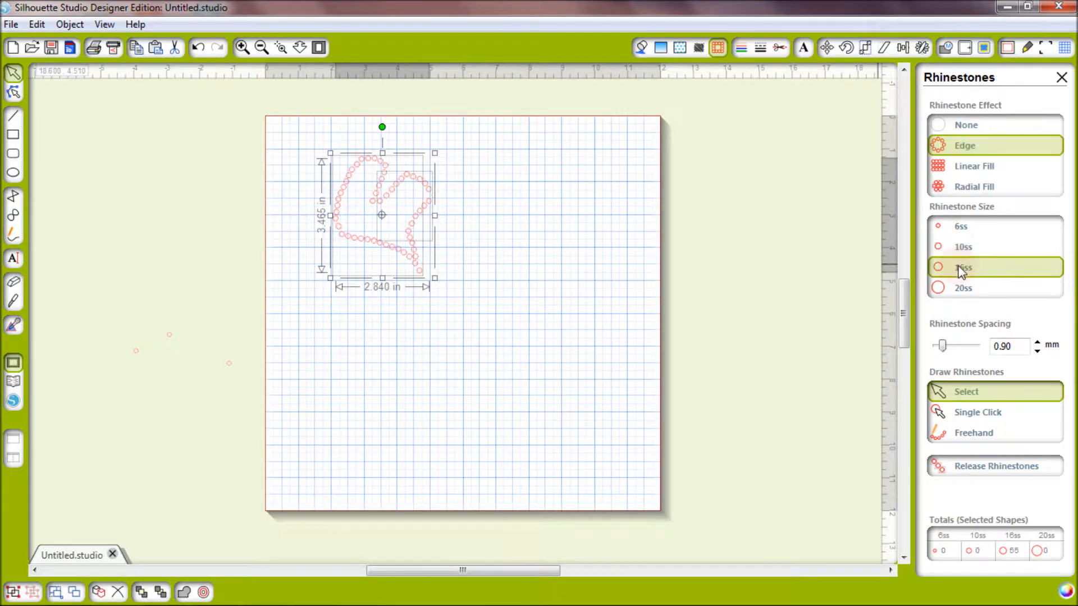
click(955, 288)
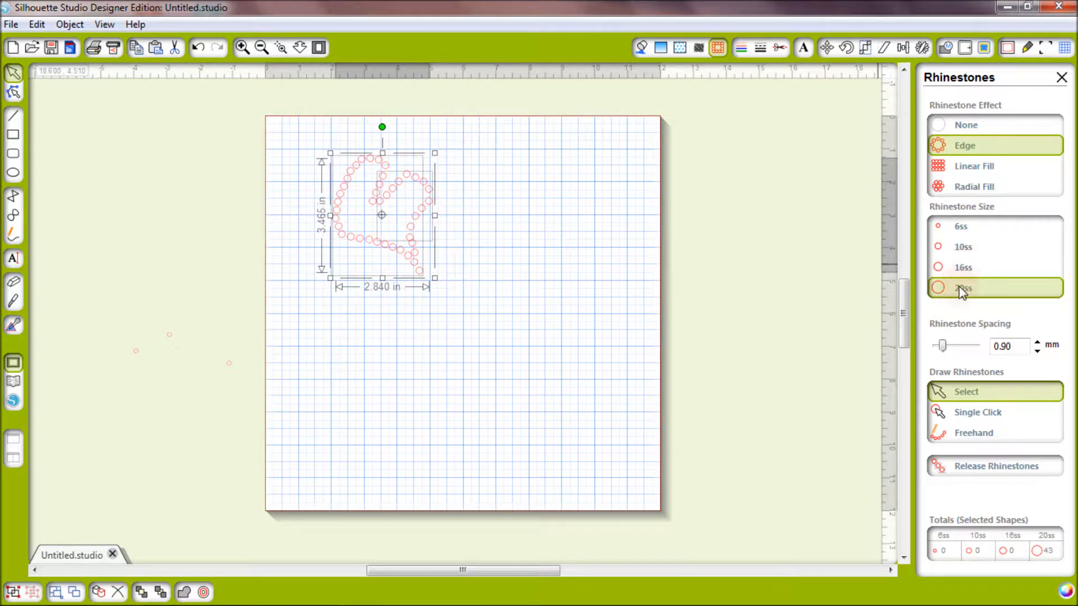
click(813, 294)
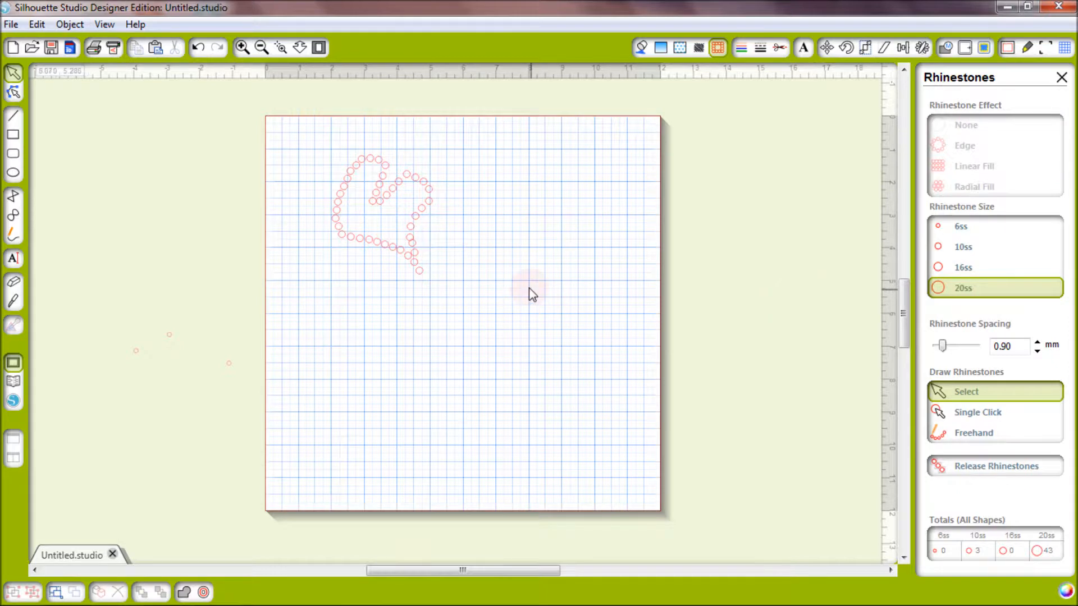
Select both freehand rhinestone strokes and set their rhinestone spacing to 1.10 mm.
drag(330, 142, 478, 306)
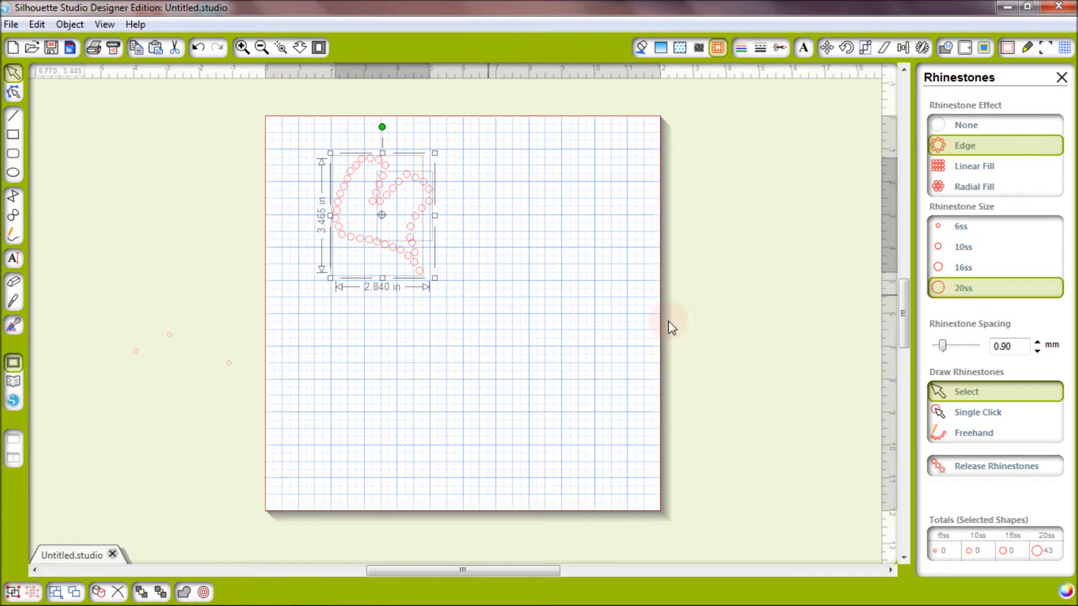
click(943, 347)
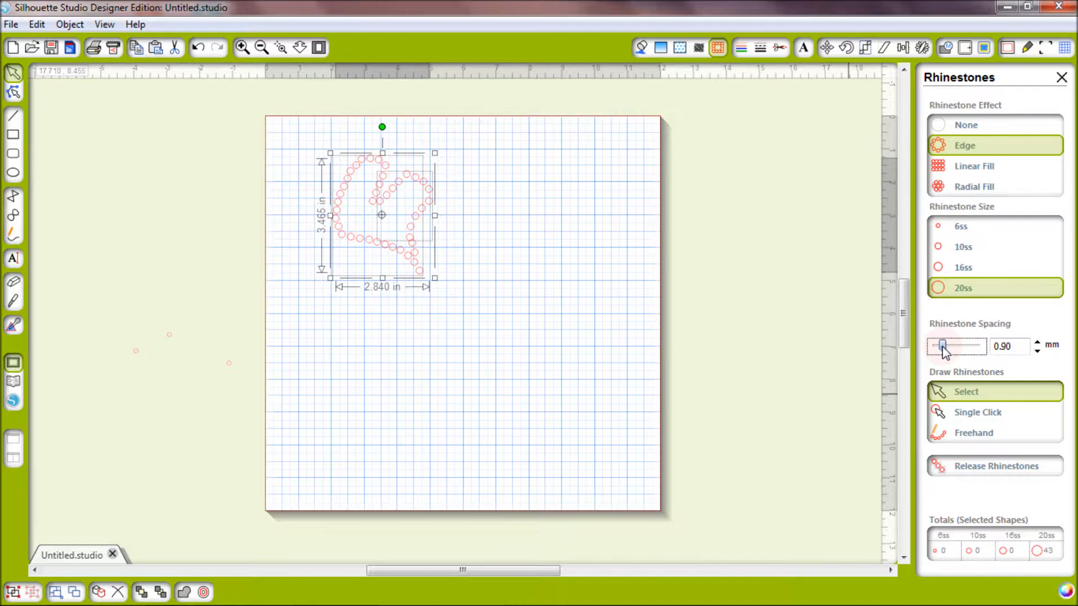
click(468, 241)
drag(321, 140, 445, 289)
click(522, 248)
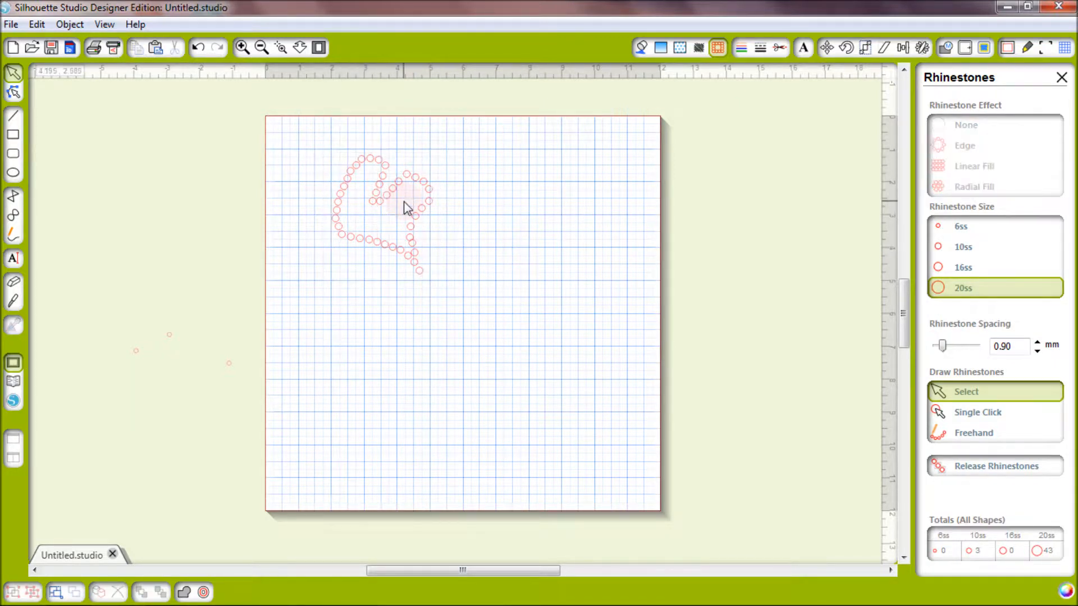
click(414, 192)
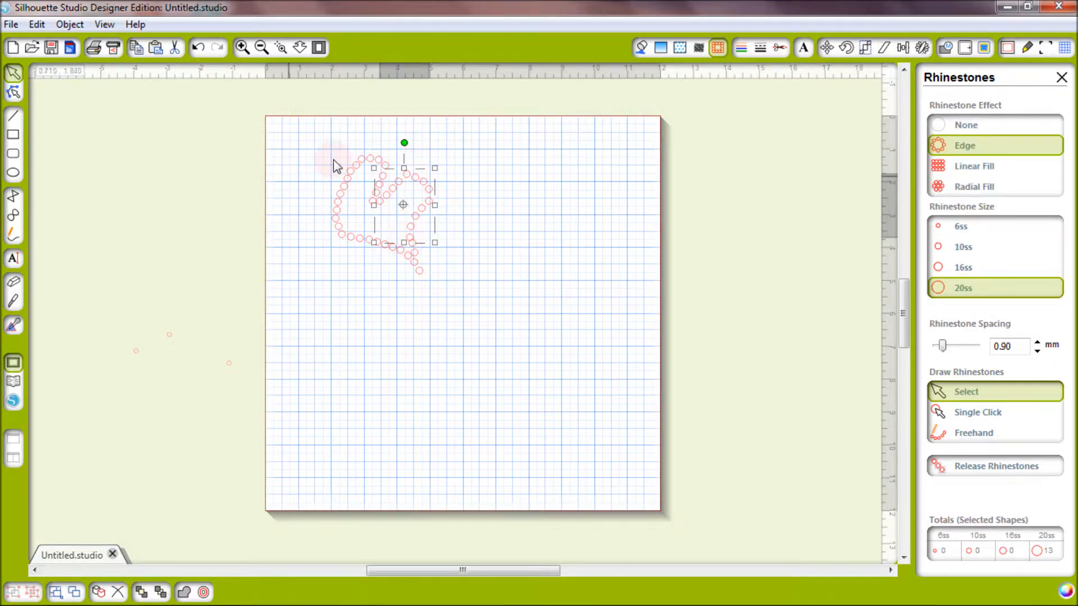
click(503, 250)
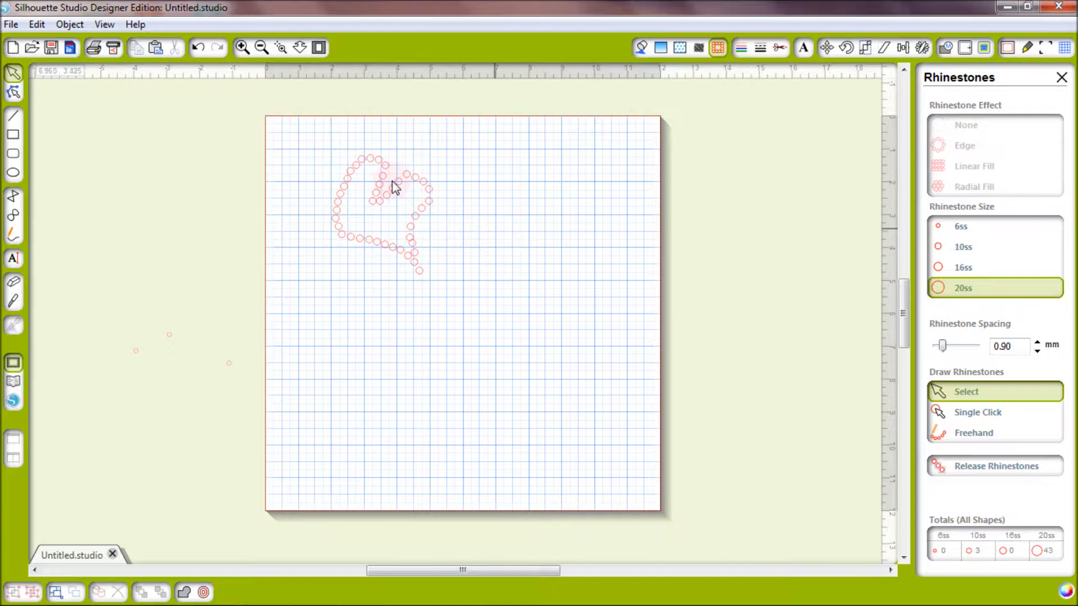
drag(329, 151, 446, 285)
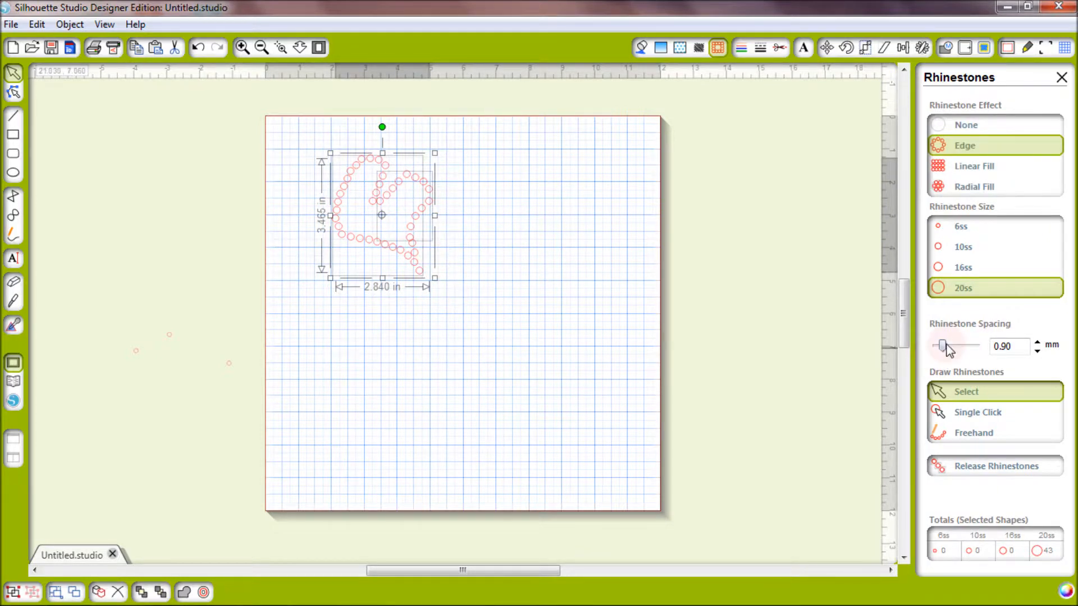
mouse_move(946, 347)
mouse_down()
mouse_move(966, 349)
mouse_move(948, 354)
mouse_up()
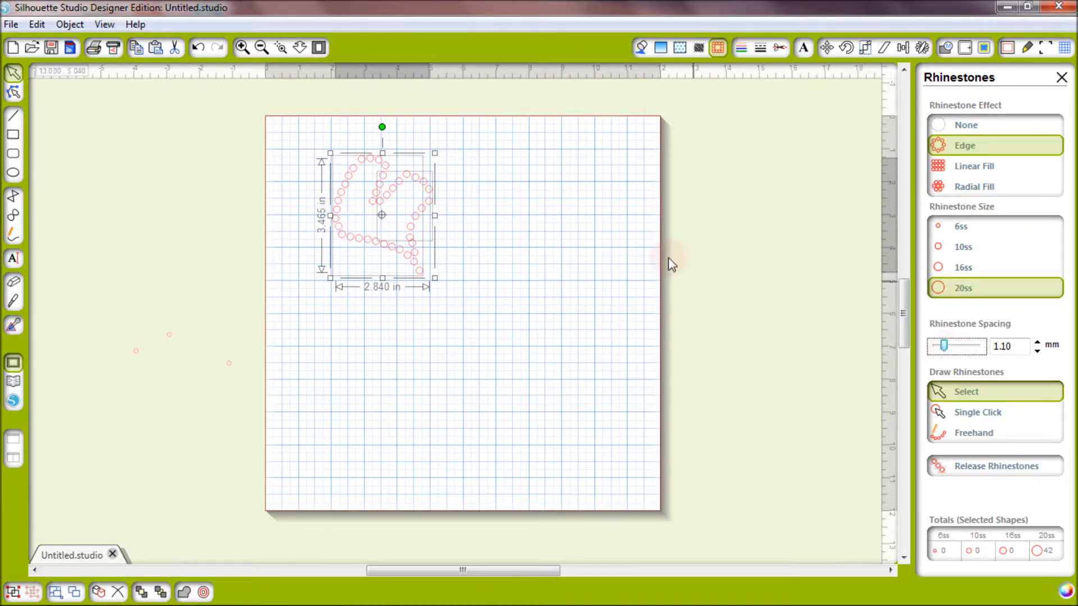
click(554, 236)
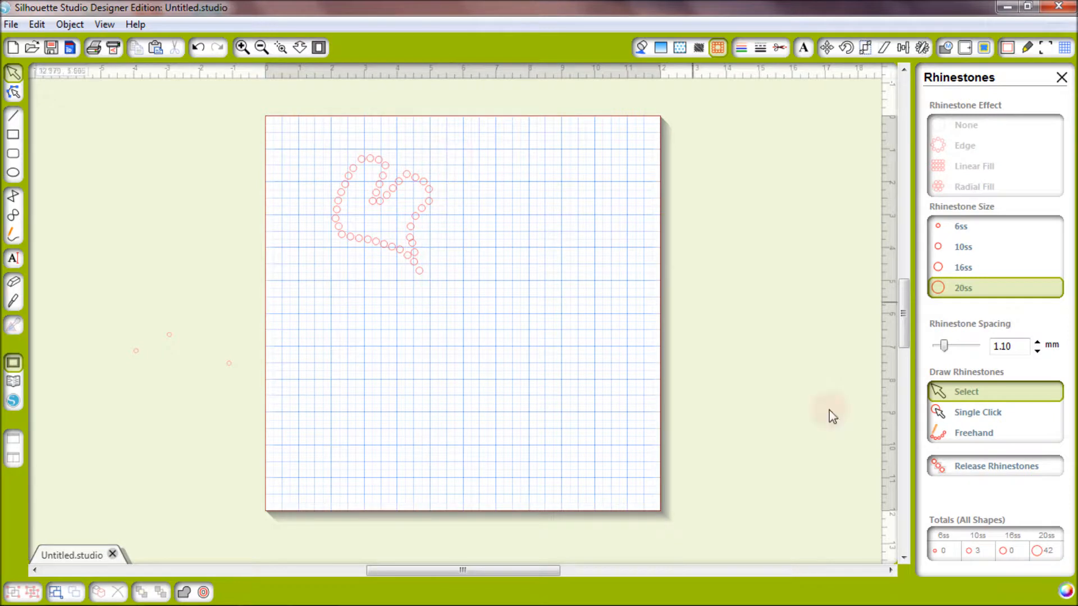
Release the larger freehand stroke into individual rhinestones and move the two stones at its lower tail down toward the page's left edge.
click(424, 281)
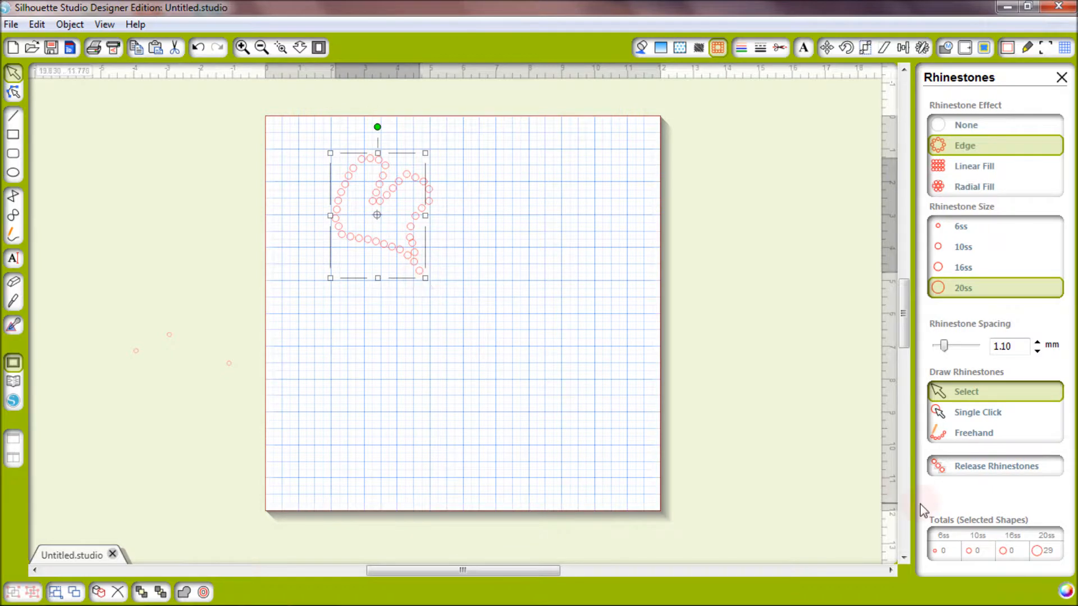
click(985, 466)
click(504, 392)
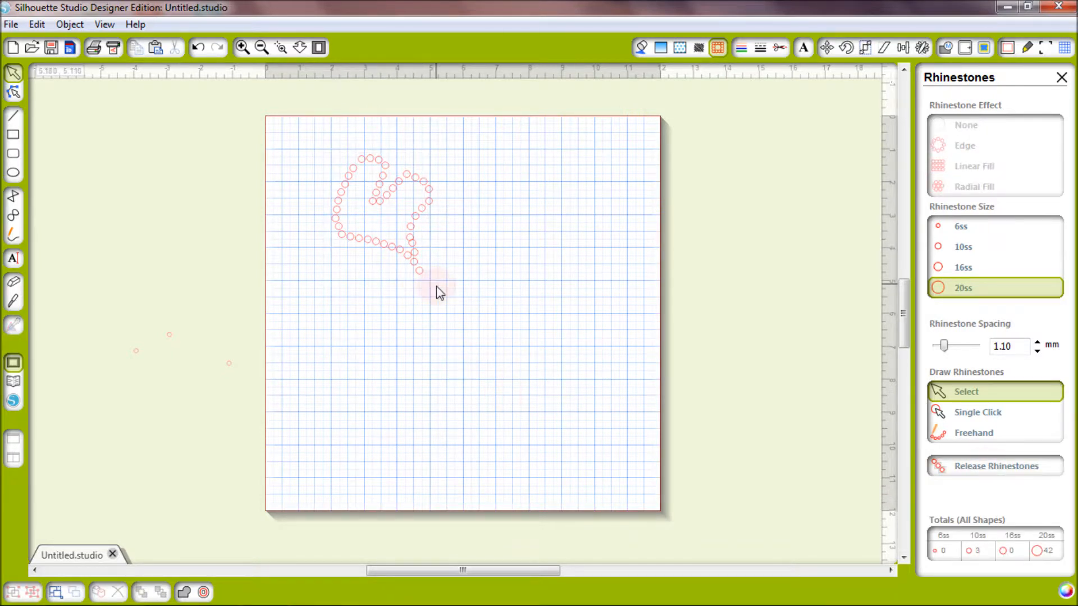
click(421, 274)
drag(421, 274, 272, 331)
drag(413, 264, 295, 344)
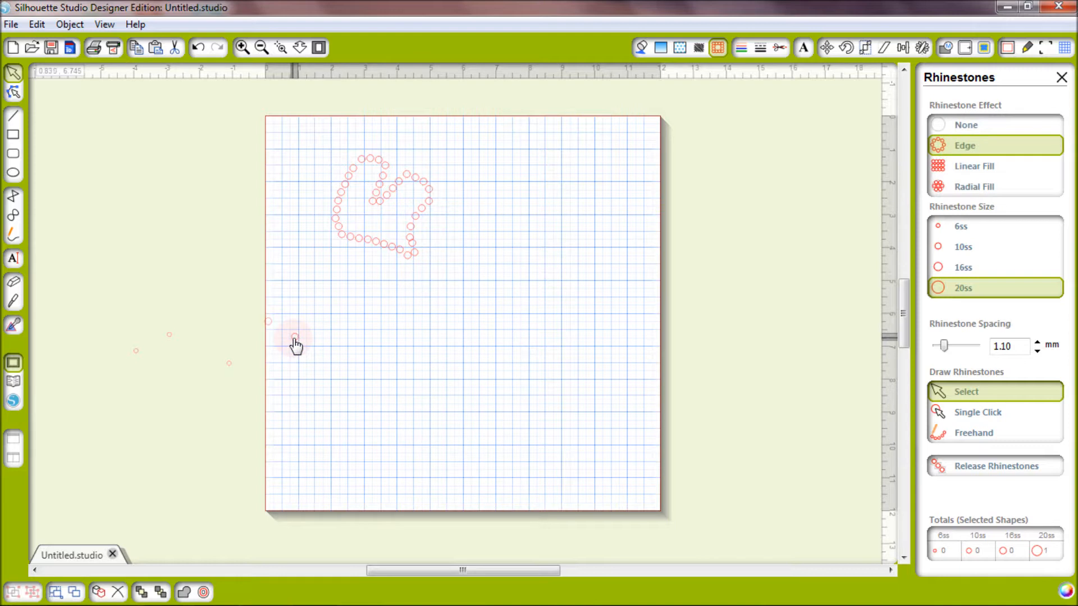
click(372, 319)
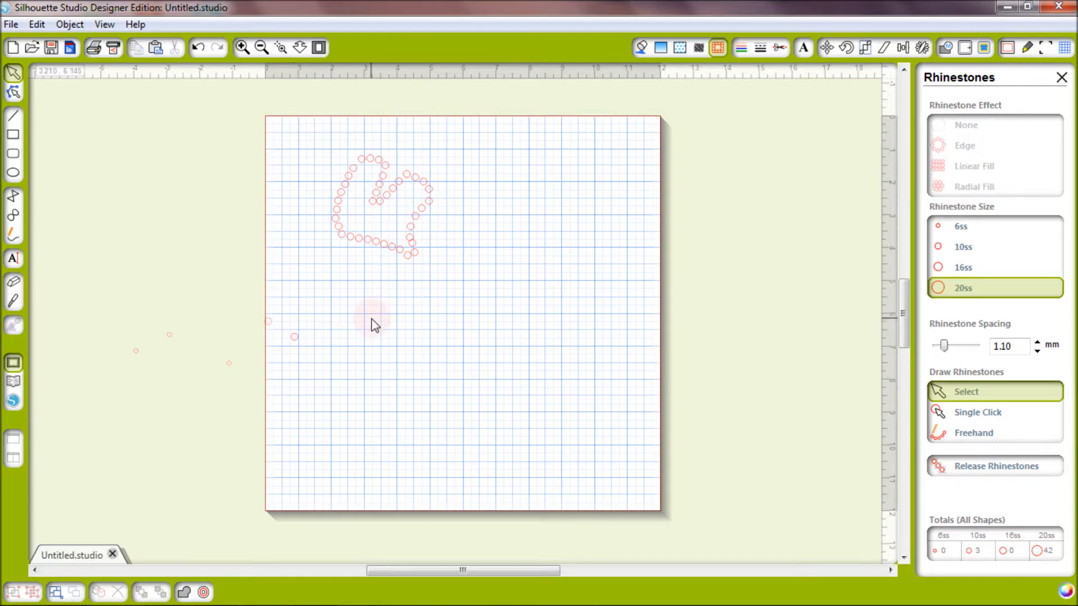